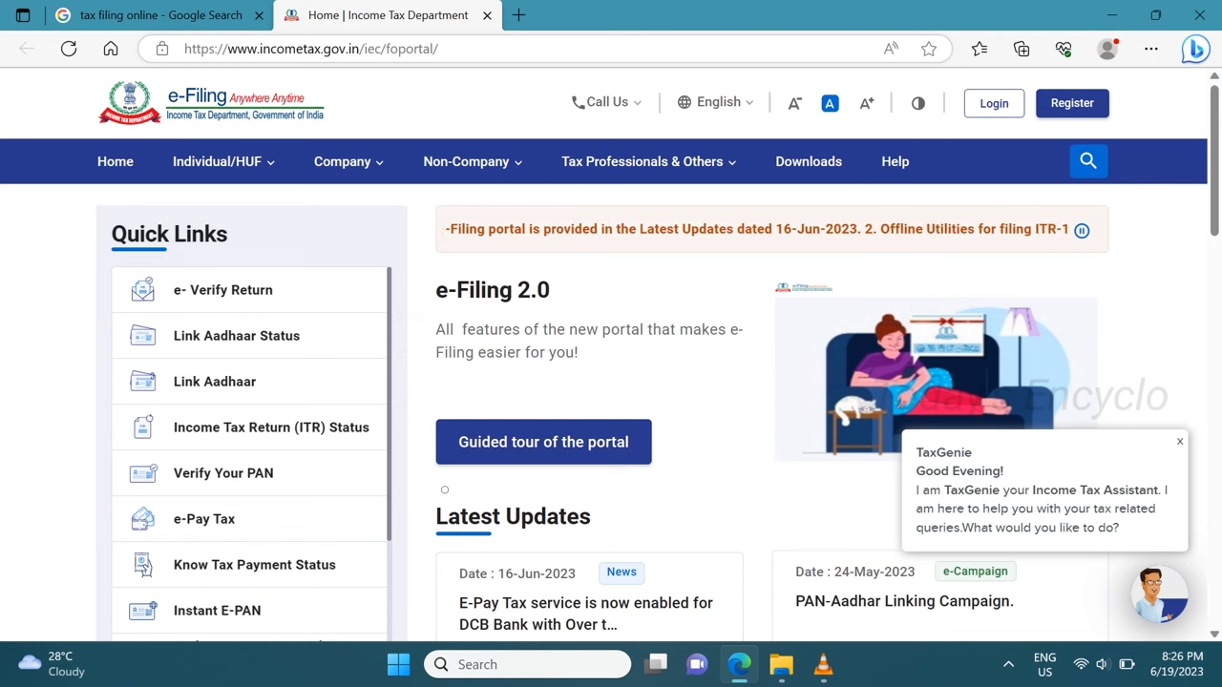
# Check the Google results for "tax filing online" and return to the Income Tax Department e-Filing home page.
pyautogui.click(311, 48)
pyautogui.click(706, 486)
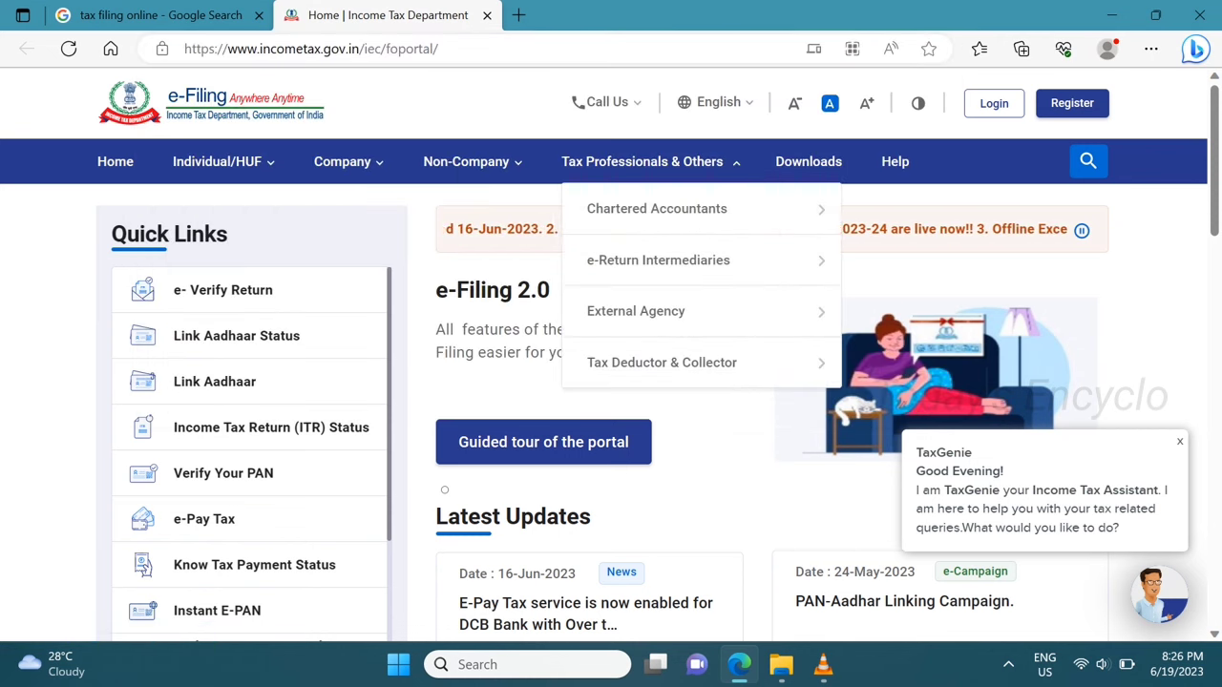
pyautogui.click(161, 15)
pyautogui.tripleClick(329, 115)
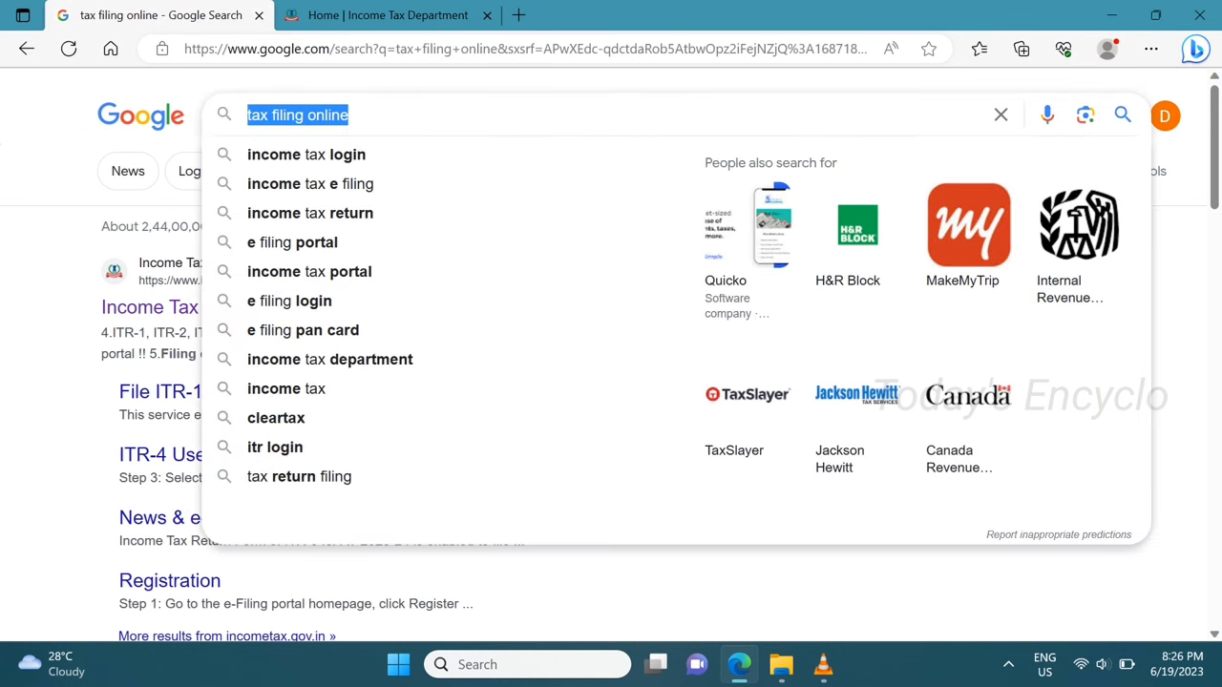
pyautogui.press('Escape')
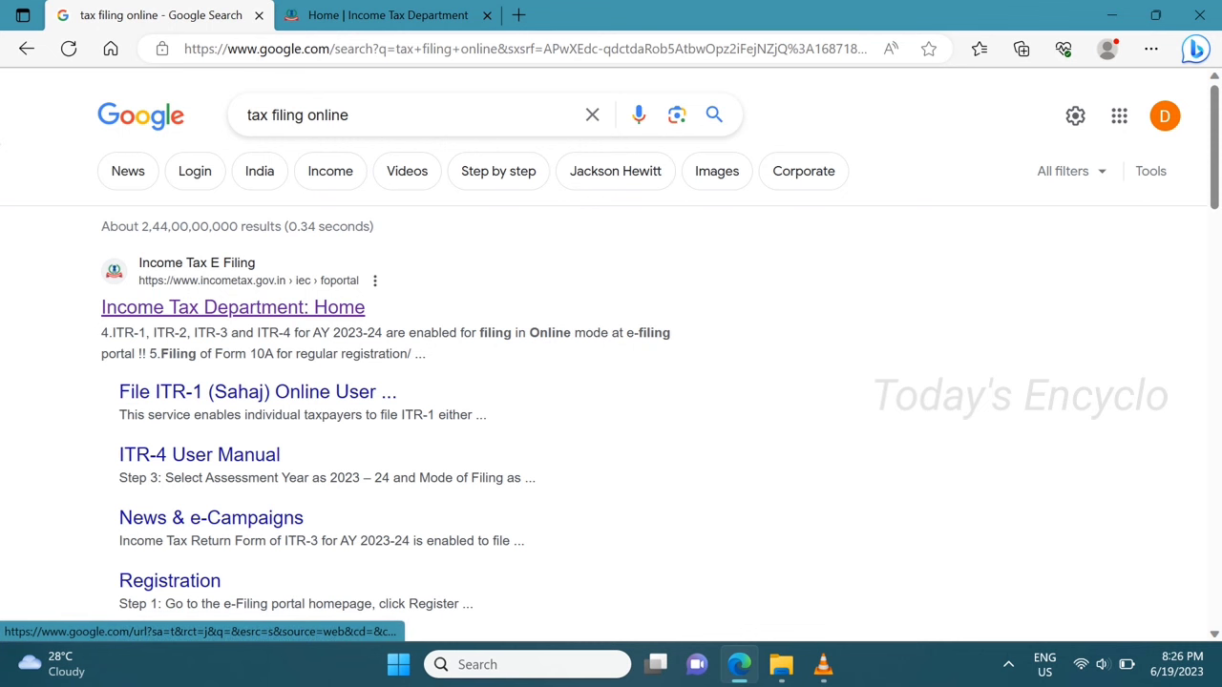
pyautogui.click(387, 16)
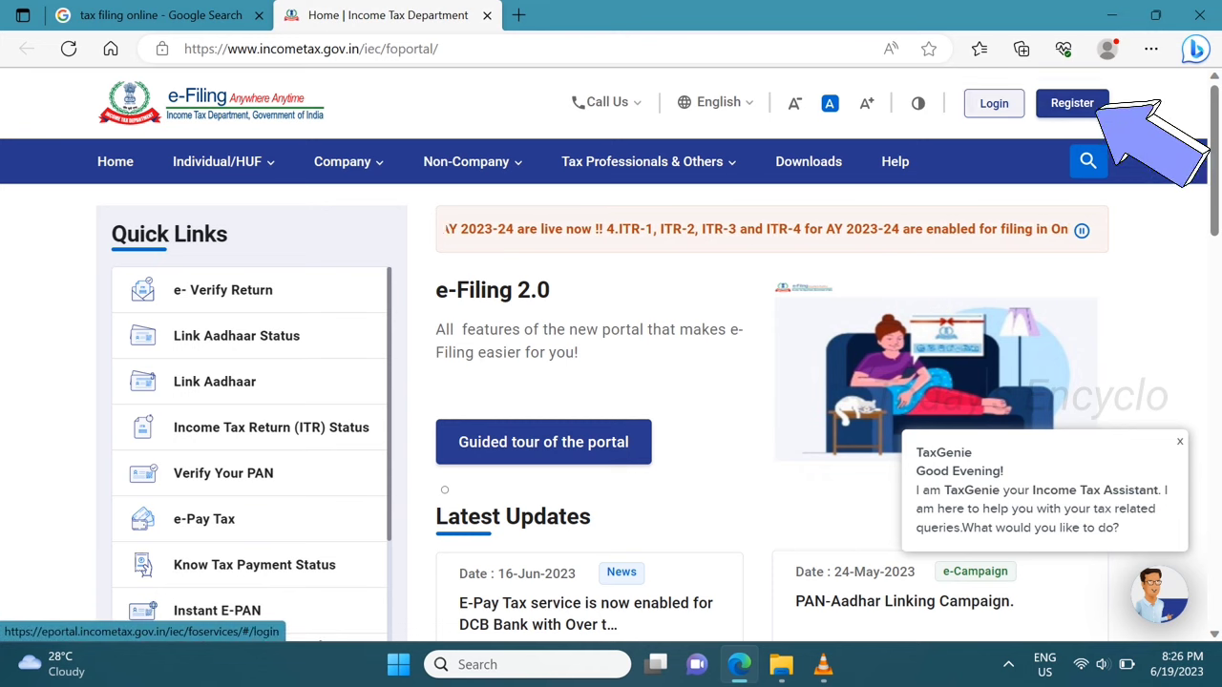
# Open the new account registration page of the Income Tax e-Filing portal.
pyautogui.scroll(5, 1114, 76)
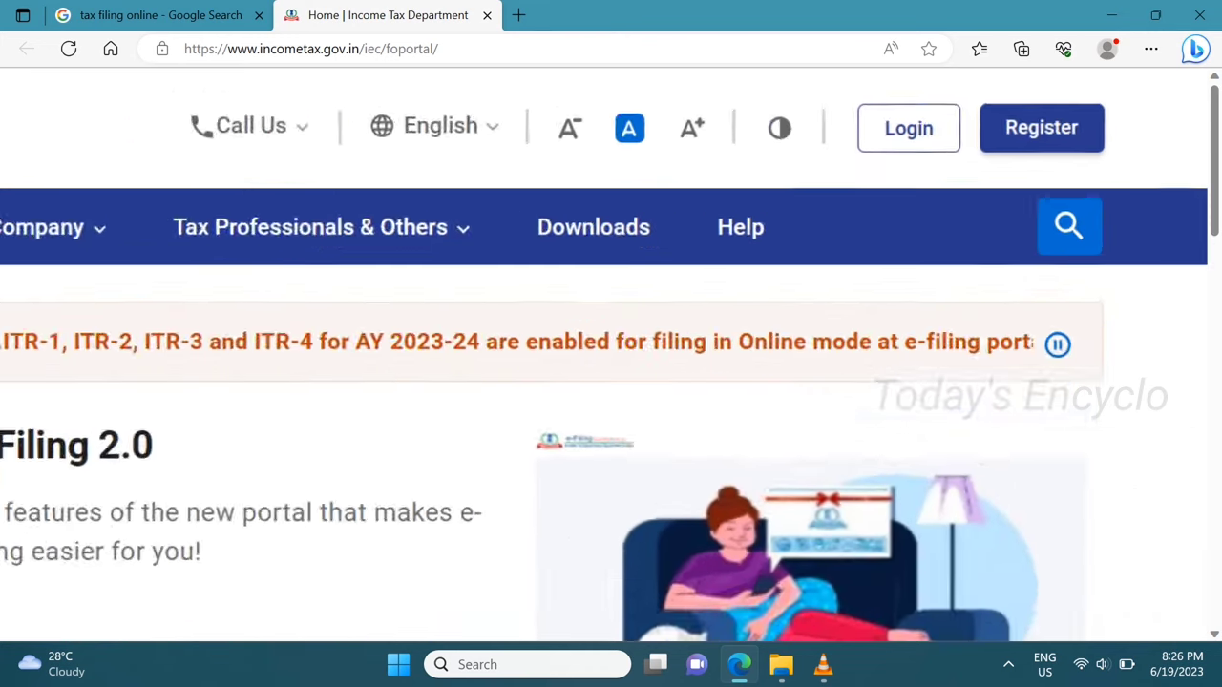
pyautogui.scroll(-5, 1117, 78)
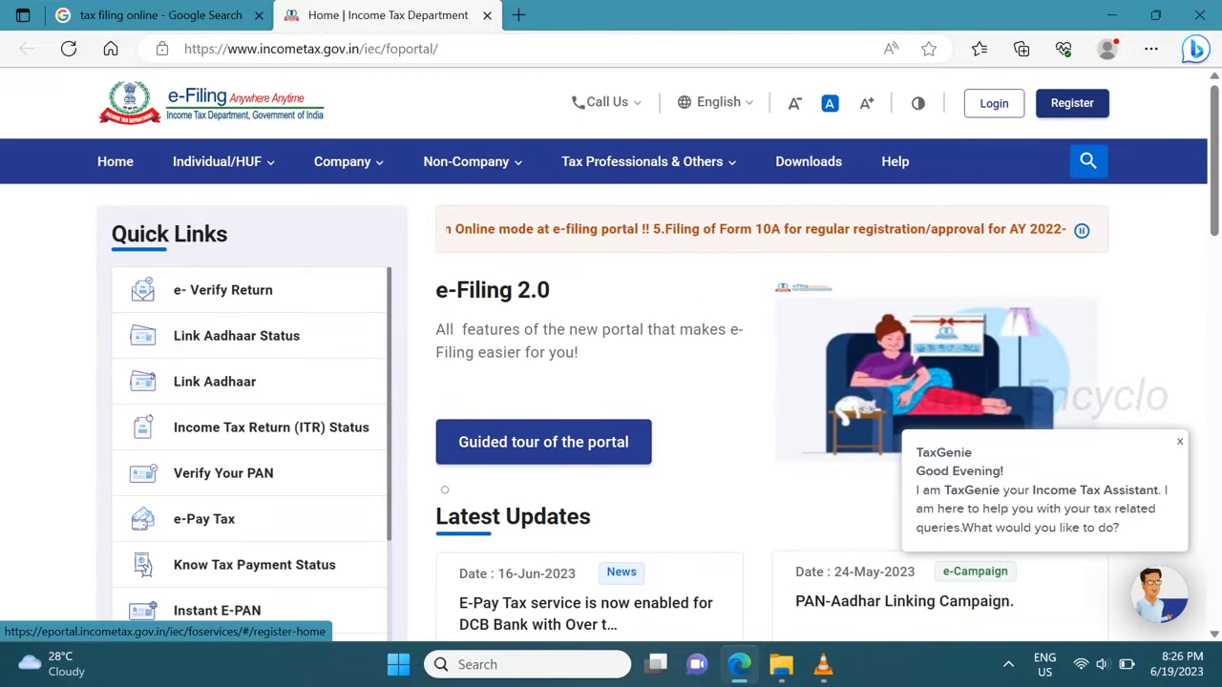
pyautogui.click(1074, 105)
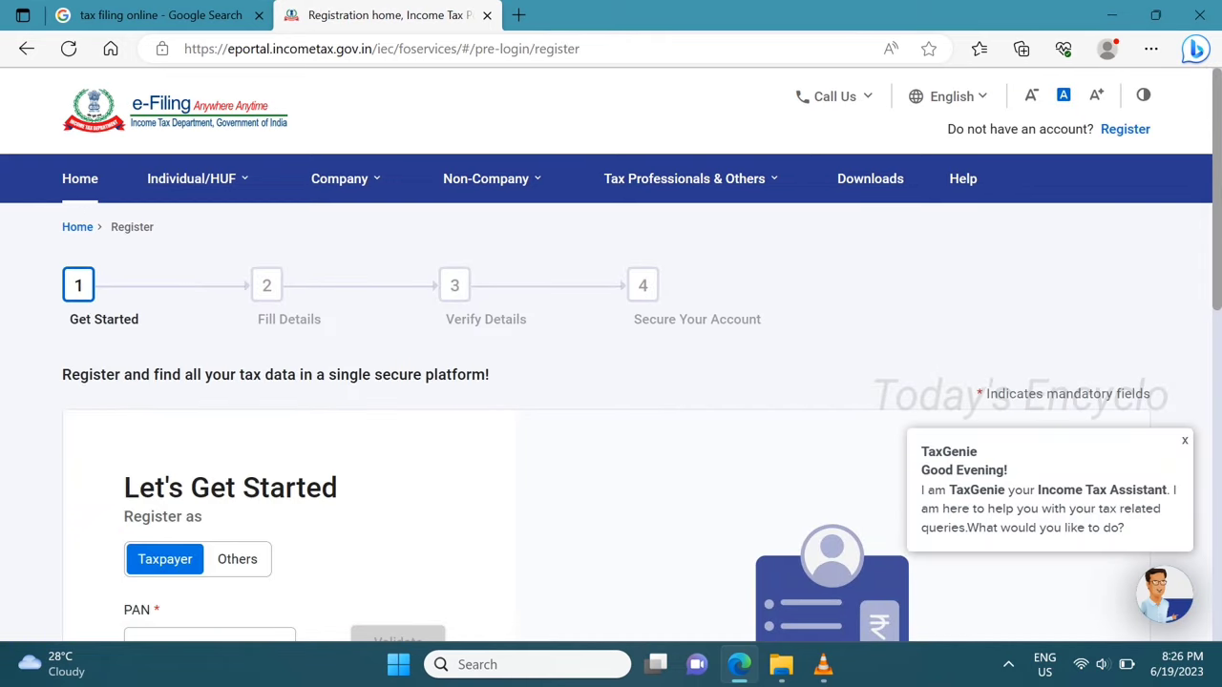
# Enter the taxpayer's PAN in the registration form and validate it.
pyautogui.scroll(-5, 401, 420)
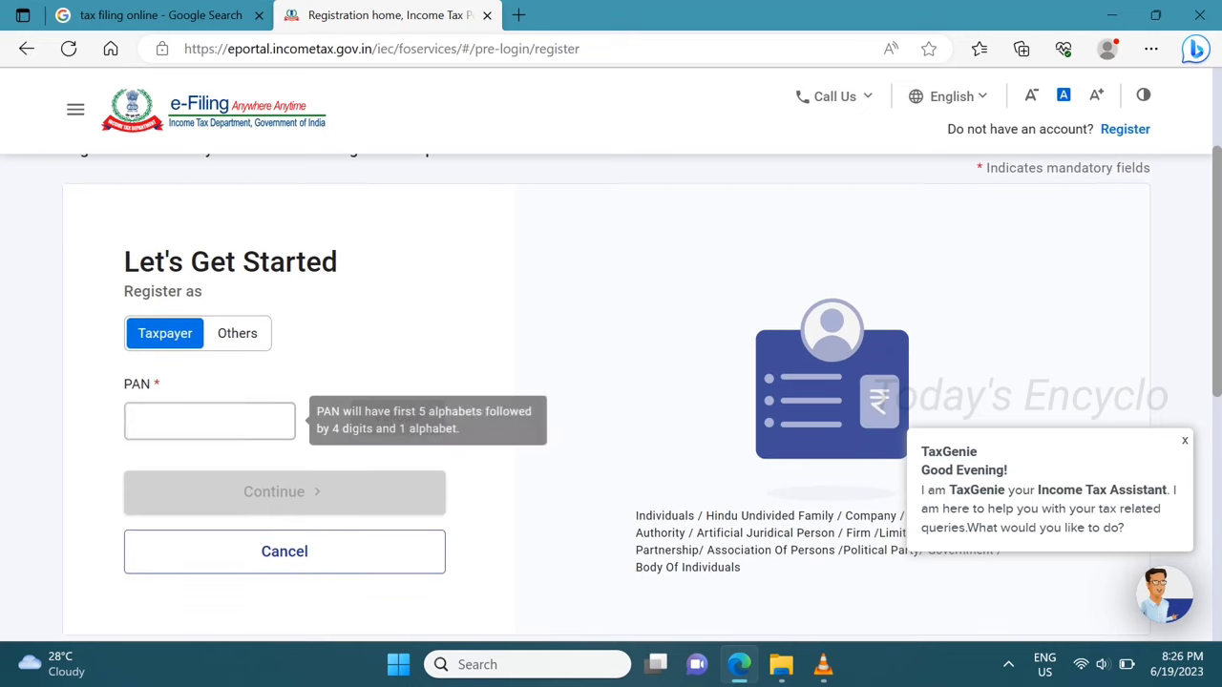
pyautogui.click(209, 420)
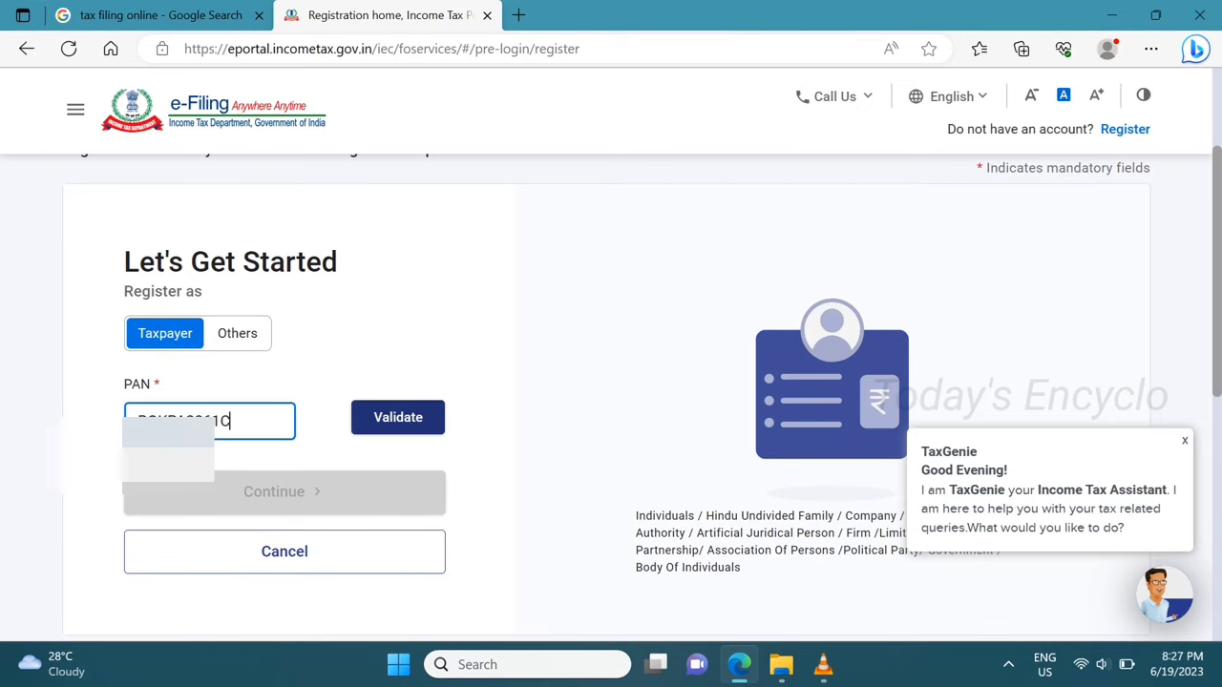
pyautogui.click(398, 418)
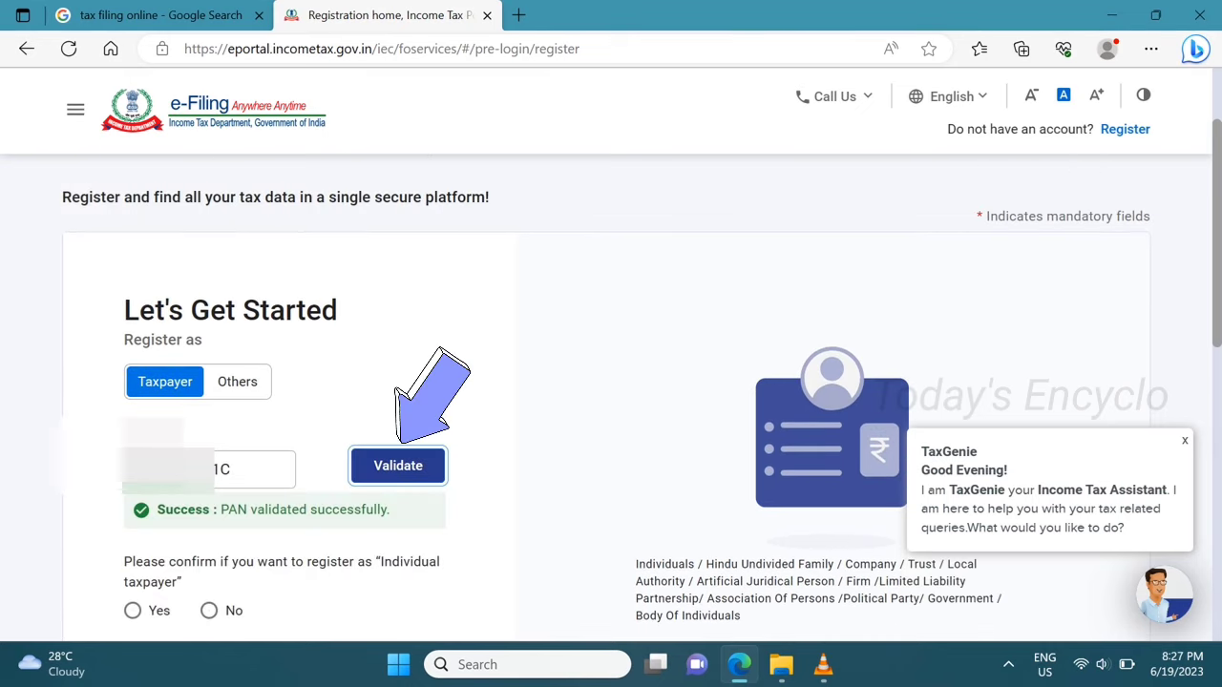
pyautogui.moveTo(157, 510); pyautogui.dragTo(391, 510)
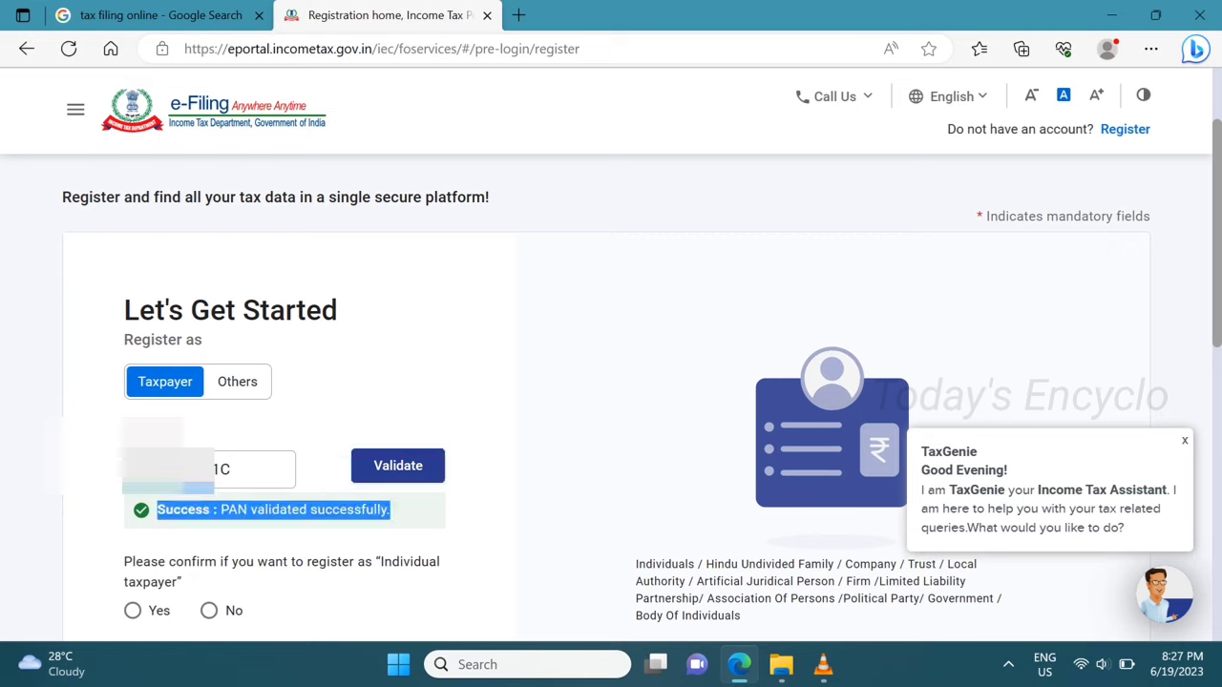
# Confirm registration as an individual taxpayer and continue to the basic details form.
pyautogui.click(133, 611)
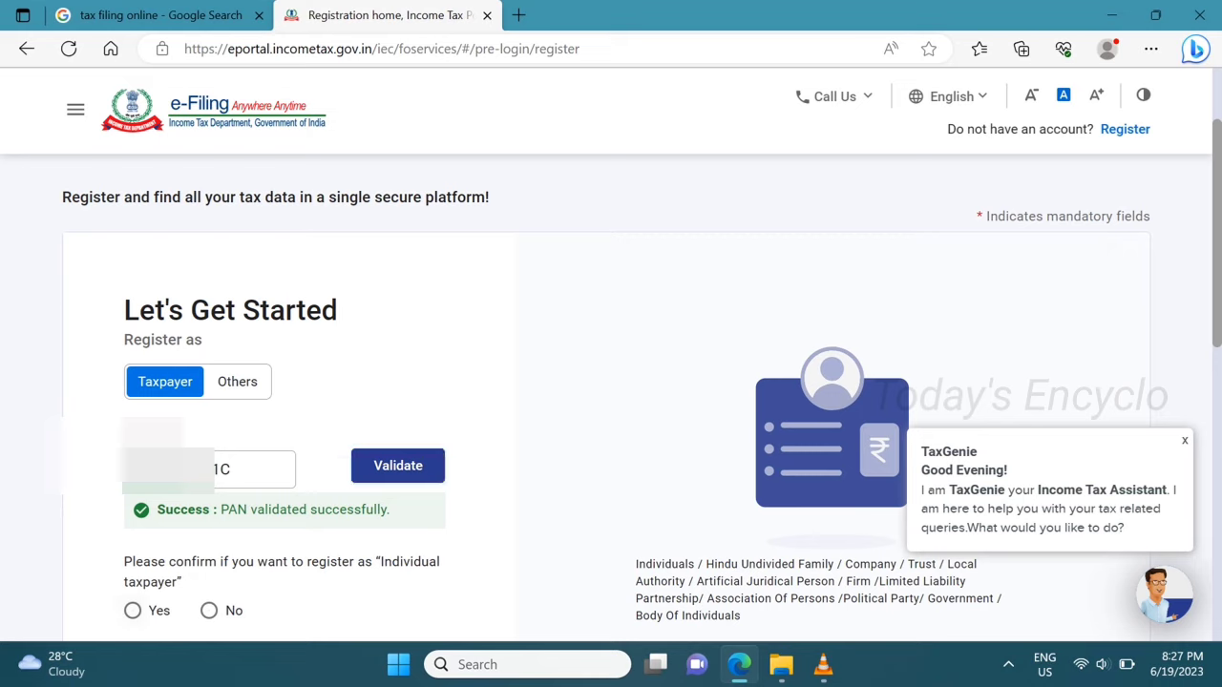
pyautogui.click(132, 610)
pyautogui.scroll(-4, 611, 382)
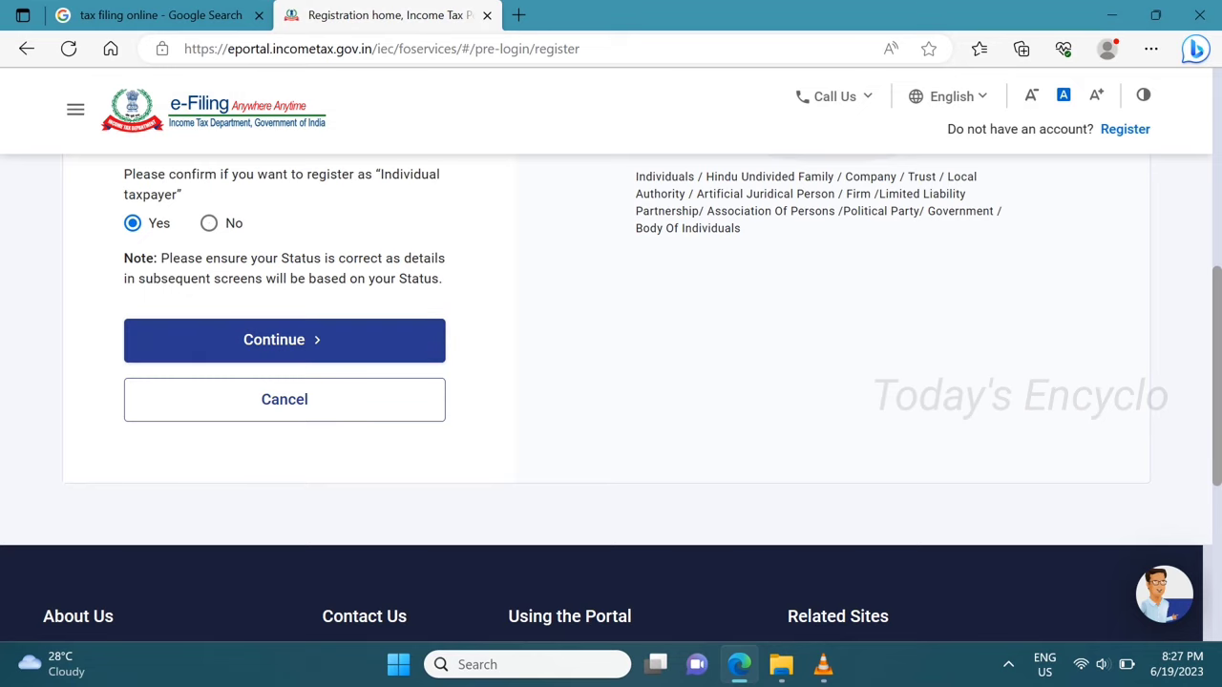
pyautogui.click(284, 339)
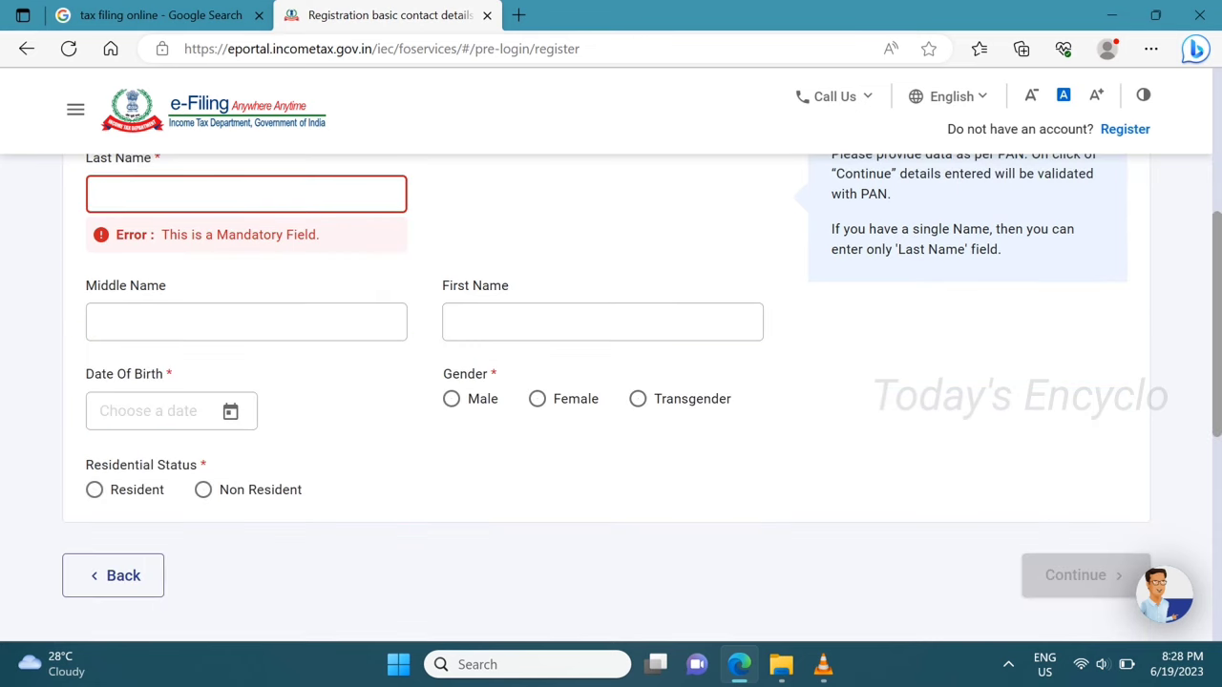
# Fill in the taxpayer's last name and date of birth, set gender to Male and status to Resident, and submit the details.
pyautogui.write('d')
pyautogui.press('BackSpace')
pyautogui.press('BackSpace')
pyautogui.write('Dhason')
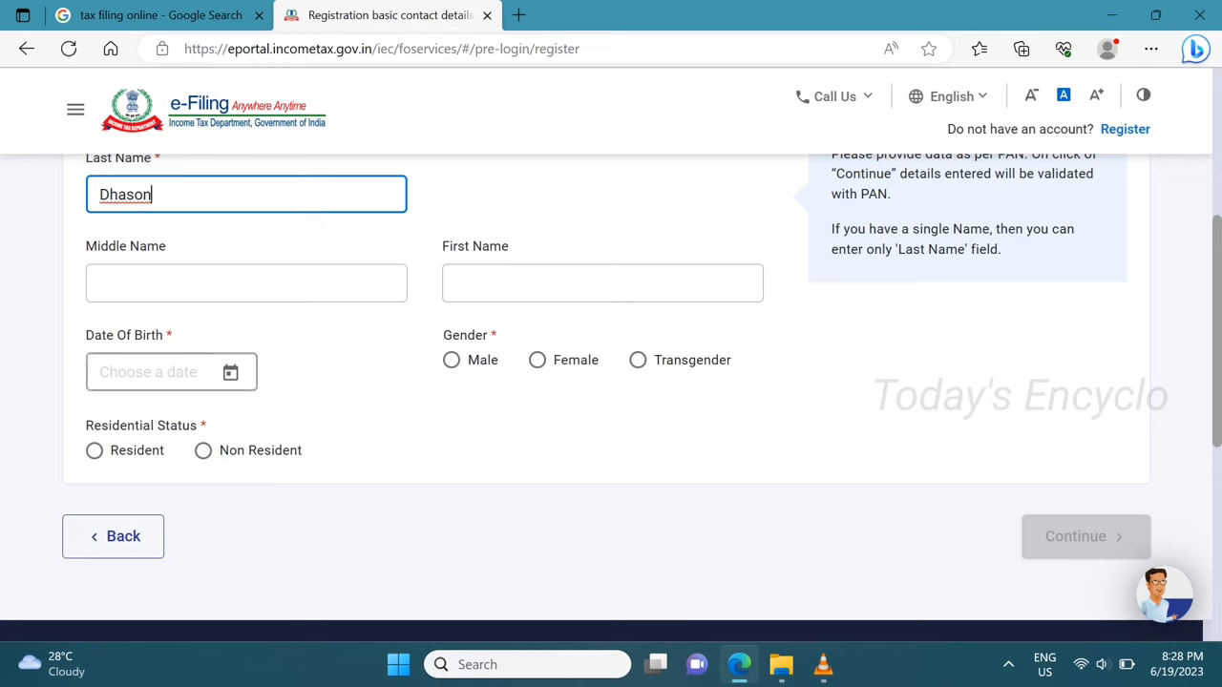
pyautogui.click(230, 372)
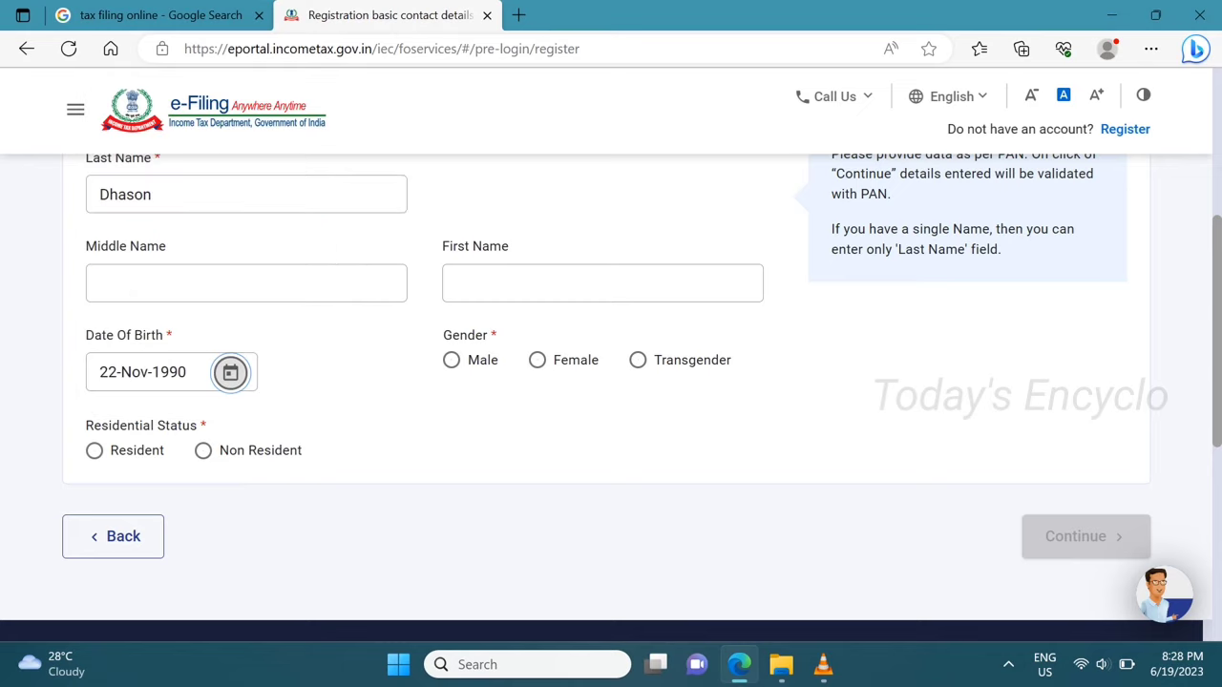
pyautogui.click(452, 360)
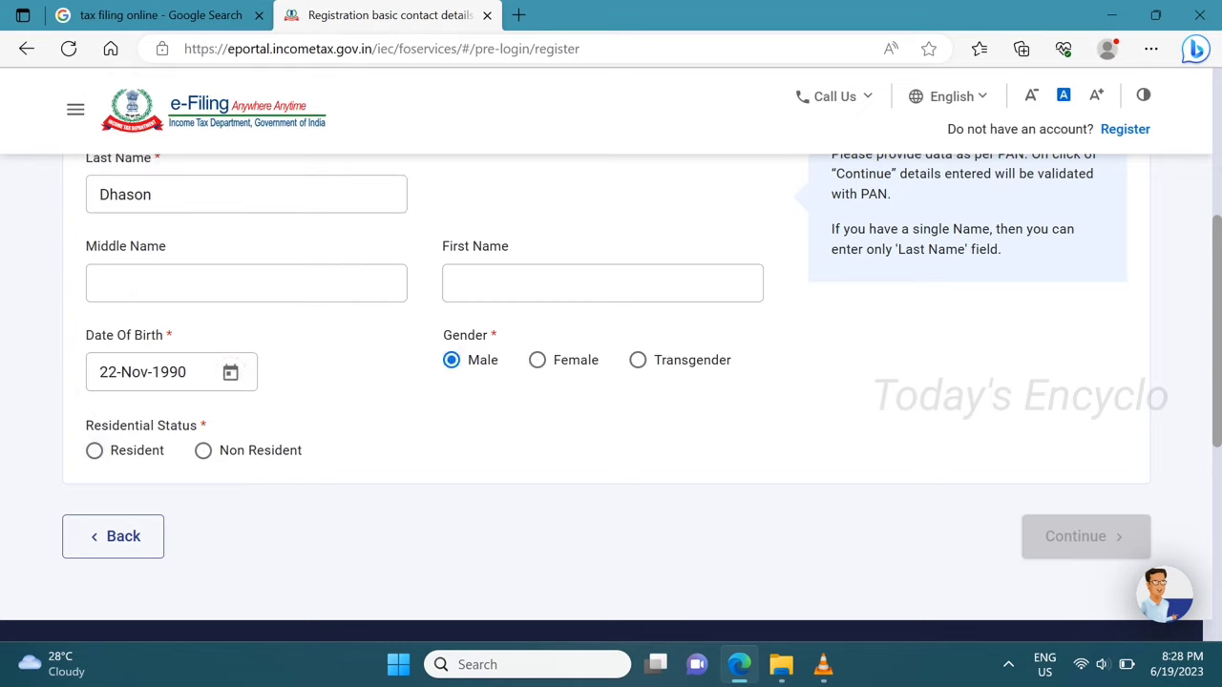
pyautogui.click(94, 451)
pyautogui.click(181, 195)
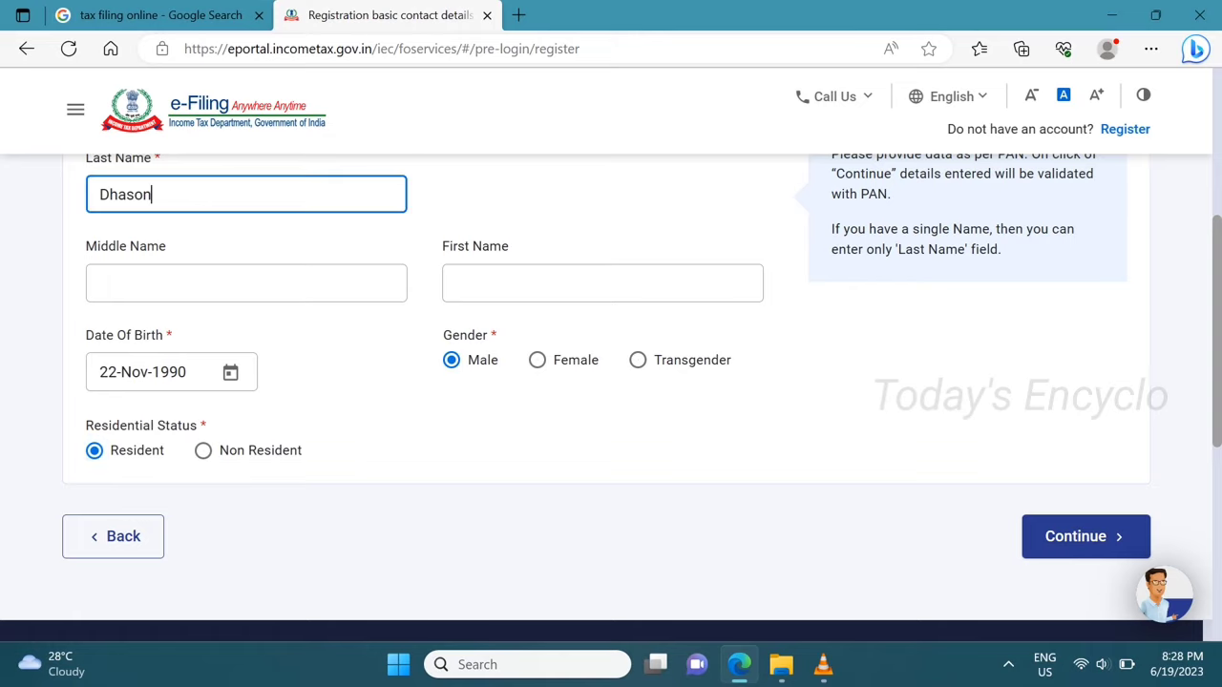
pyautogui.click(573, 429)
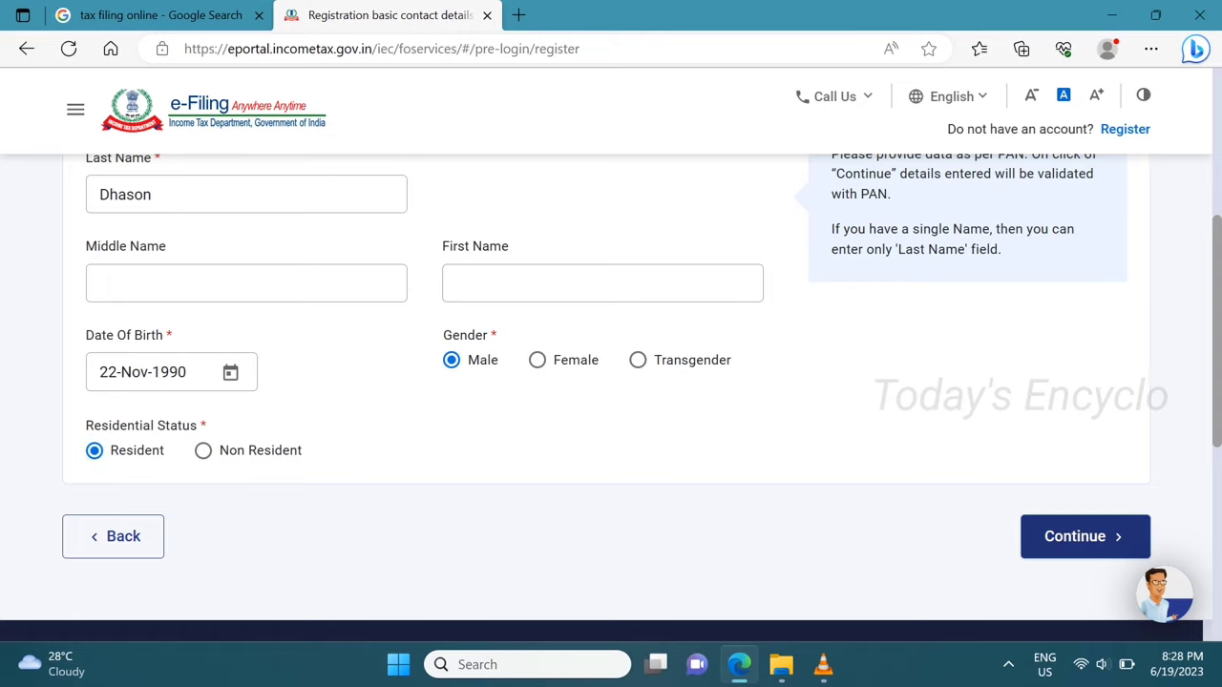
pyautogui.click(1085, 536)
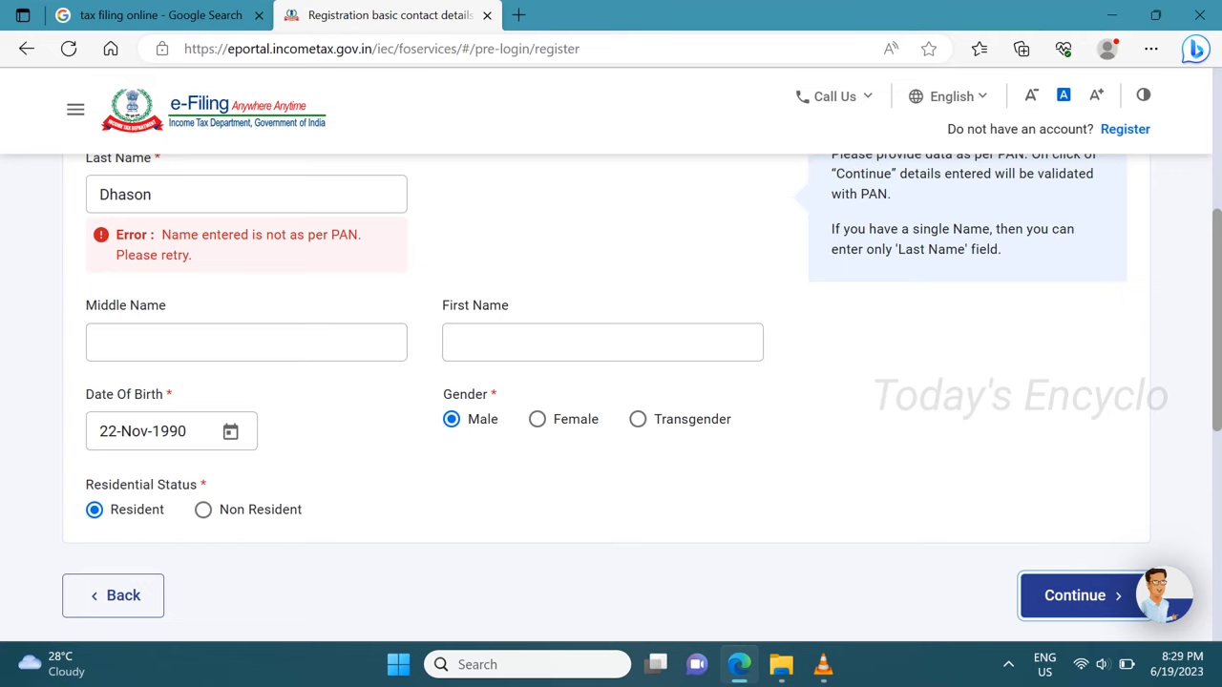
# Try other versions of the taxpayer's last name in the basic details form and resubmit it for validation against the PAN.
pyautogui.scroll(5, 205, 260)
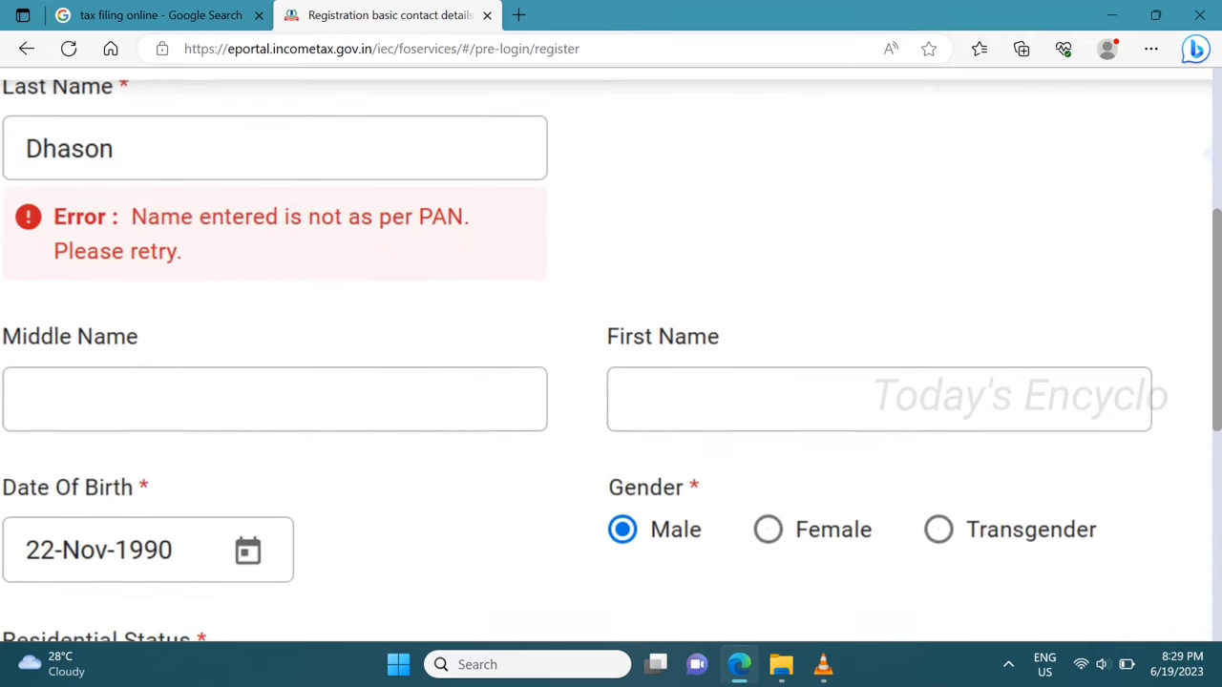
pyautogui.scroll(1, 206, 260)
pyautogui.scroll(-5, 205, 260)
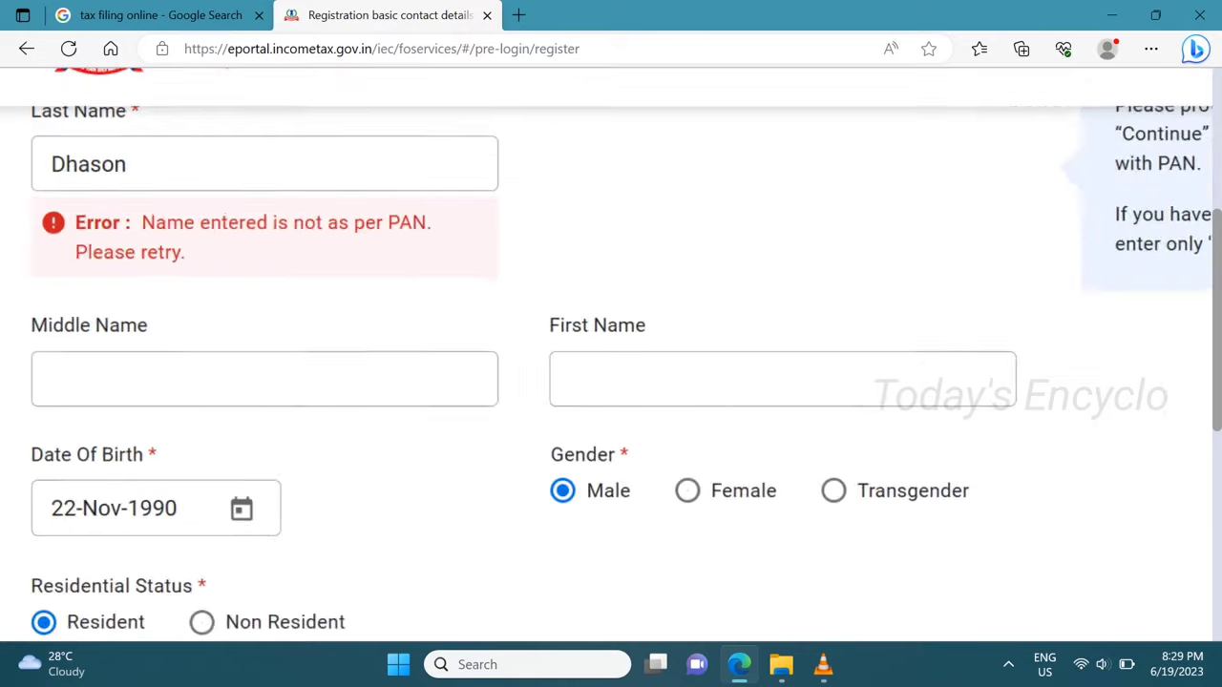
pyautogui.click(248, 193)
pyautogui.click(1078, 536)
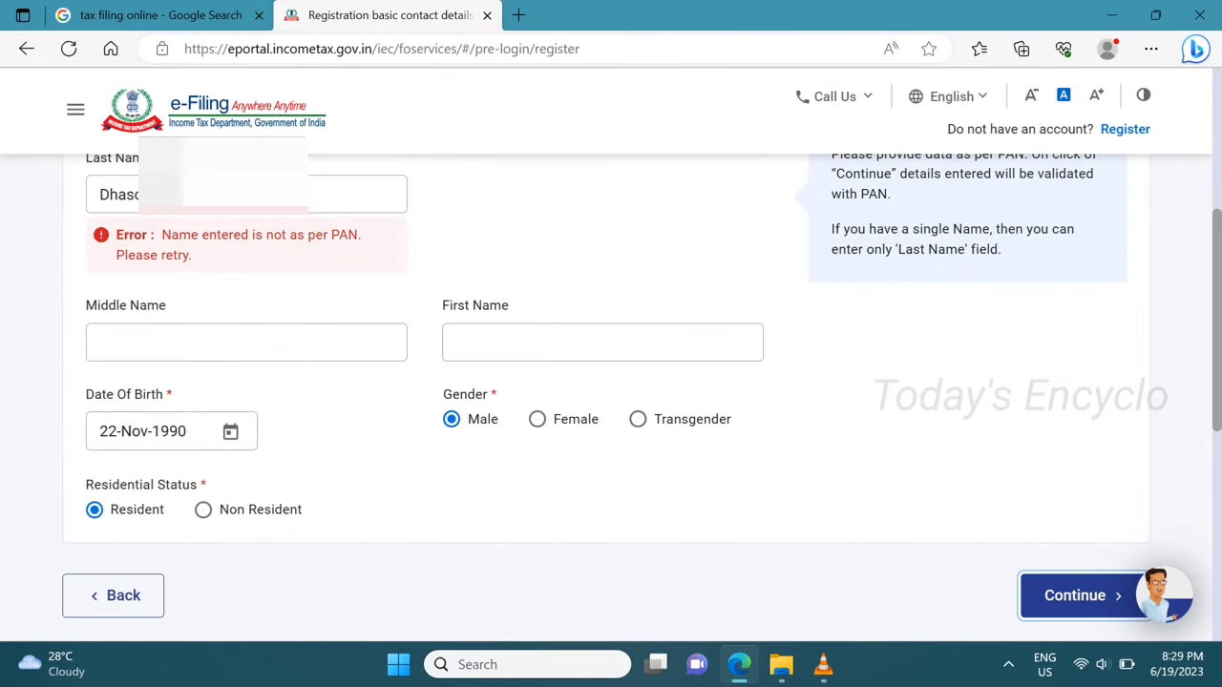
pyautogui.doubleClick(167, 194)
pyautogui.write('A')
pyautogui.press('BackSpace')
pyautogui.write('AMAL')
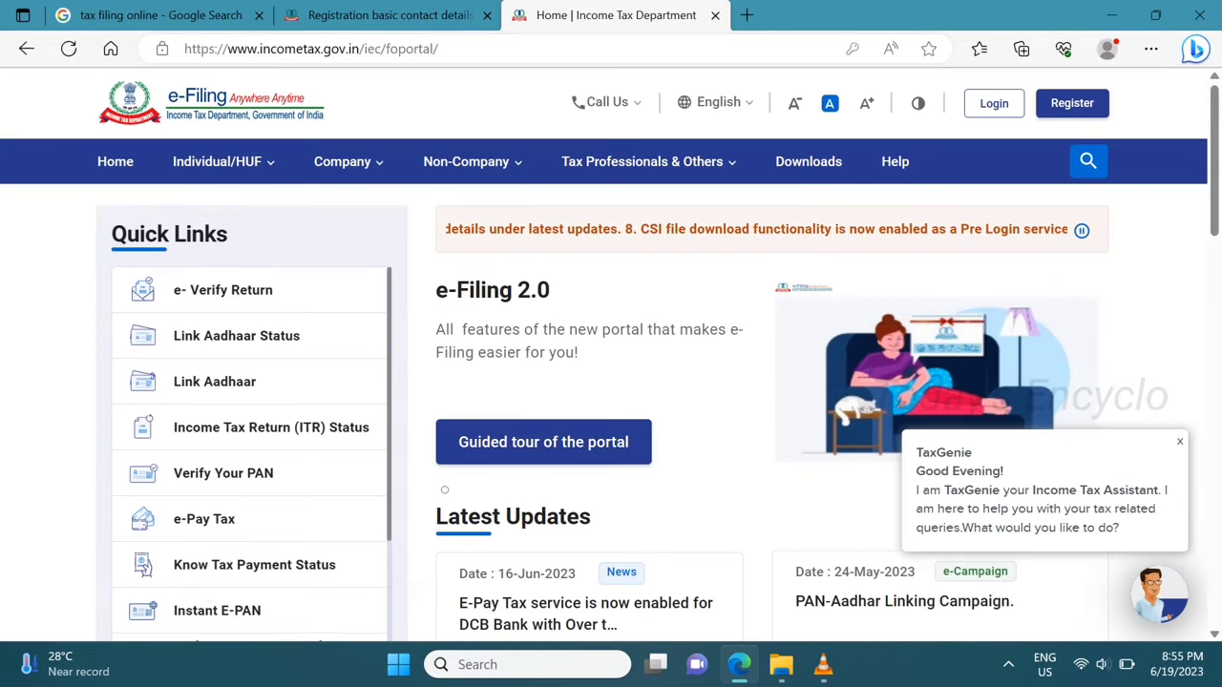
# Check the PAN's status and details with the portal's Verify Your PAN service.
pyautogui.click(458, 49)
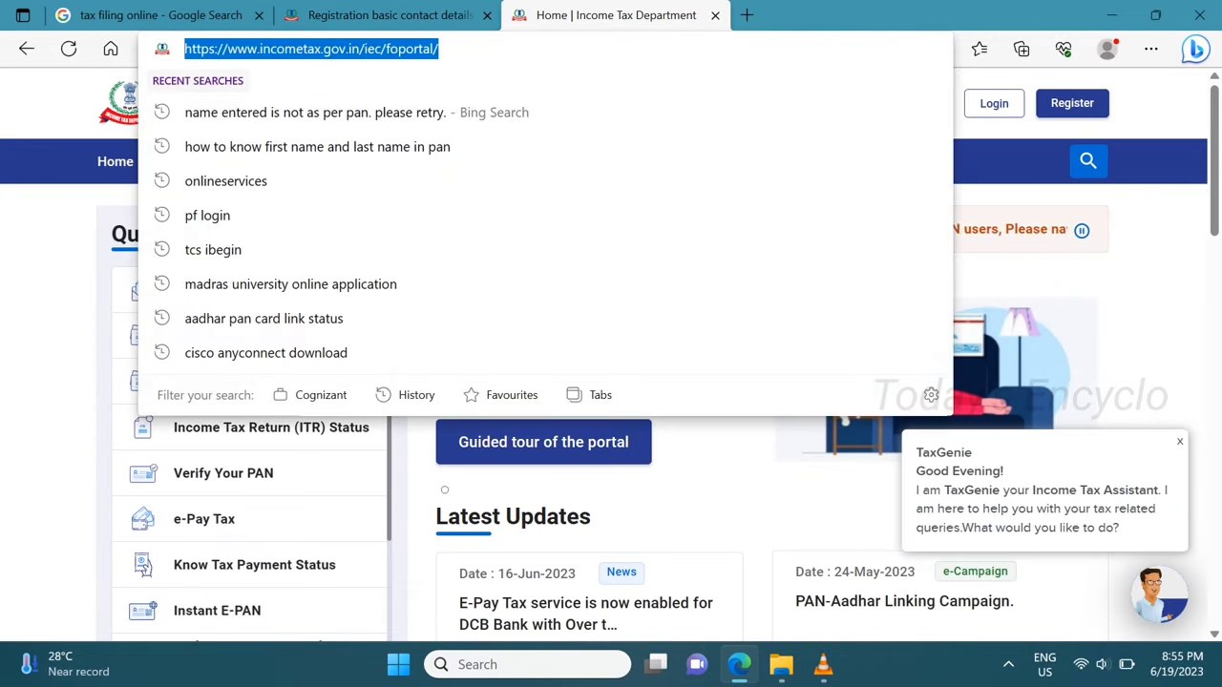
pyautogui.click(1154, 286)
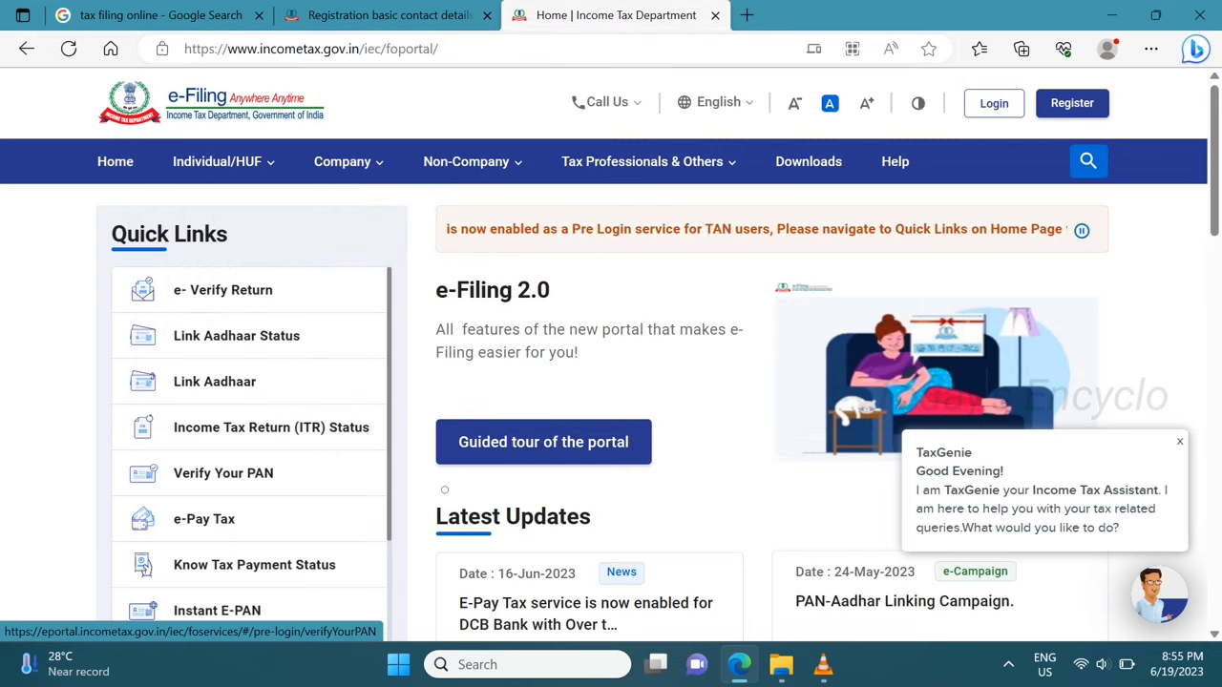
pyautogui.click(143, 472)
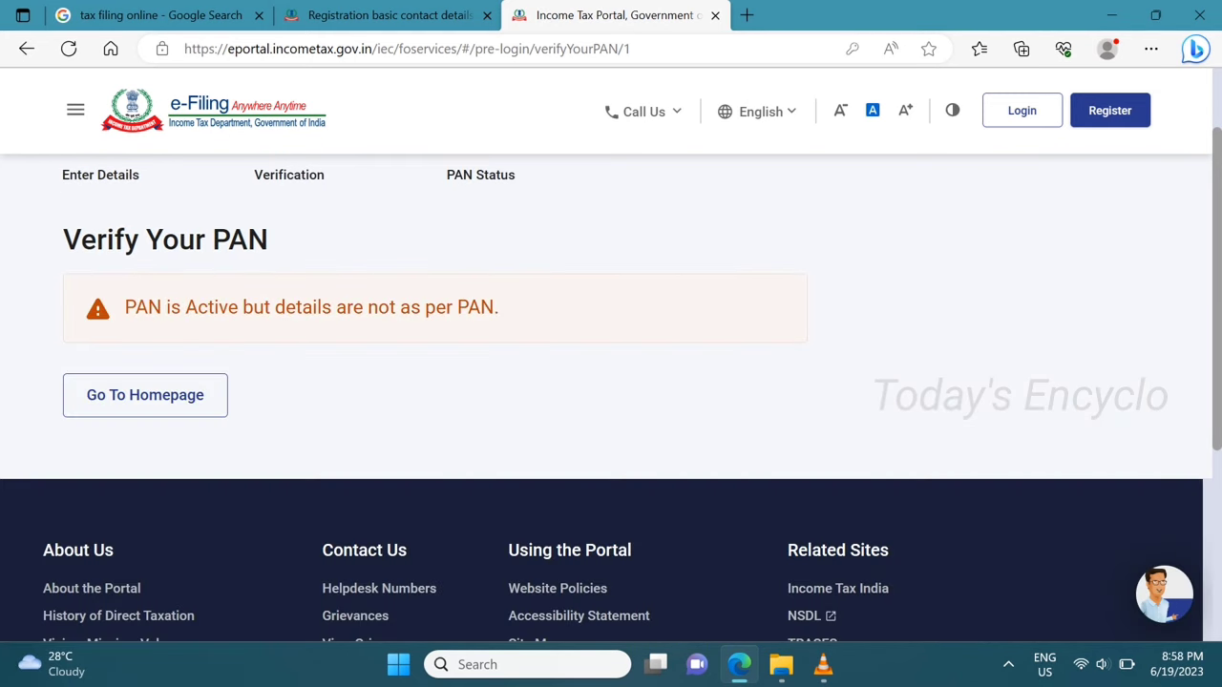
pyautogui.scroll(1, 611, 382)
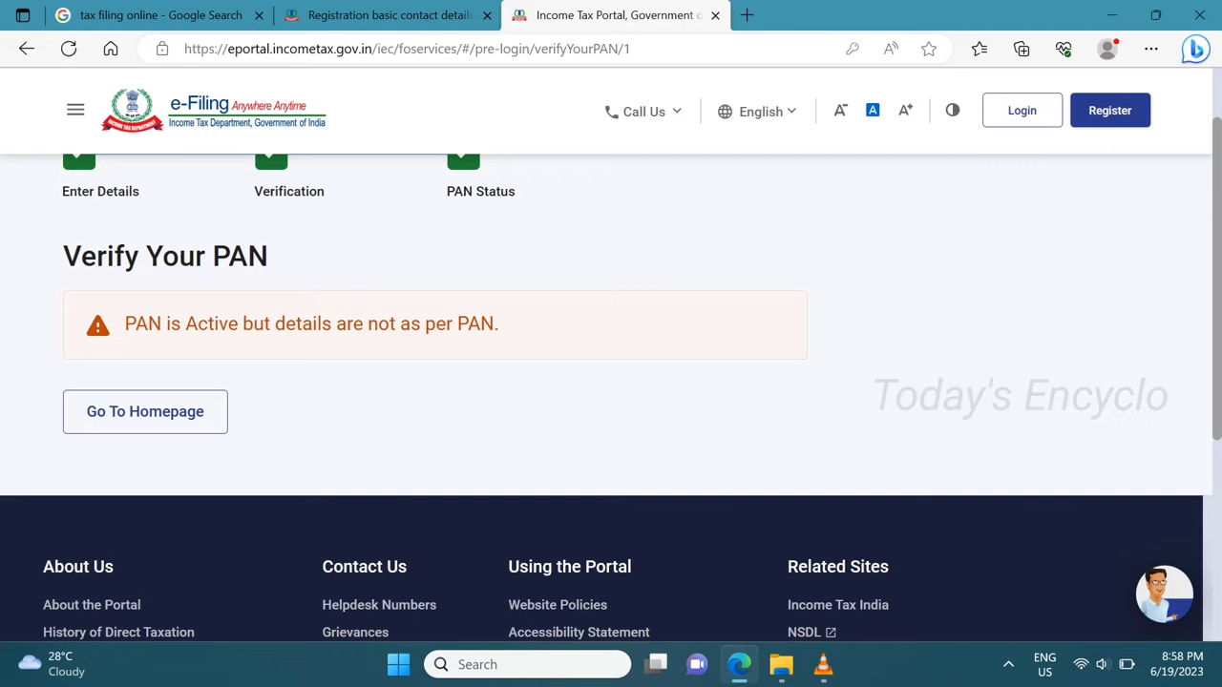
# In e-Pay Tax, enter and confirm the PAN, fill in the mobile number, and complete verification with the mobile OTP.
pyautogui.click(205, 420)
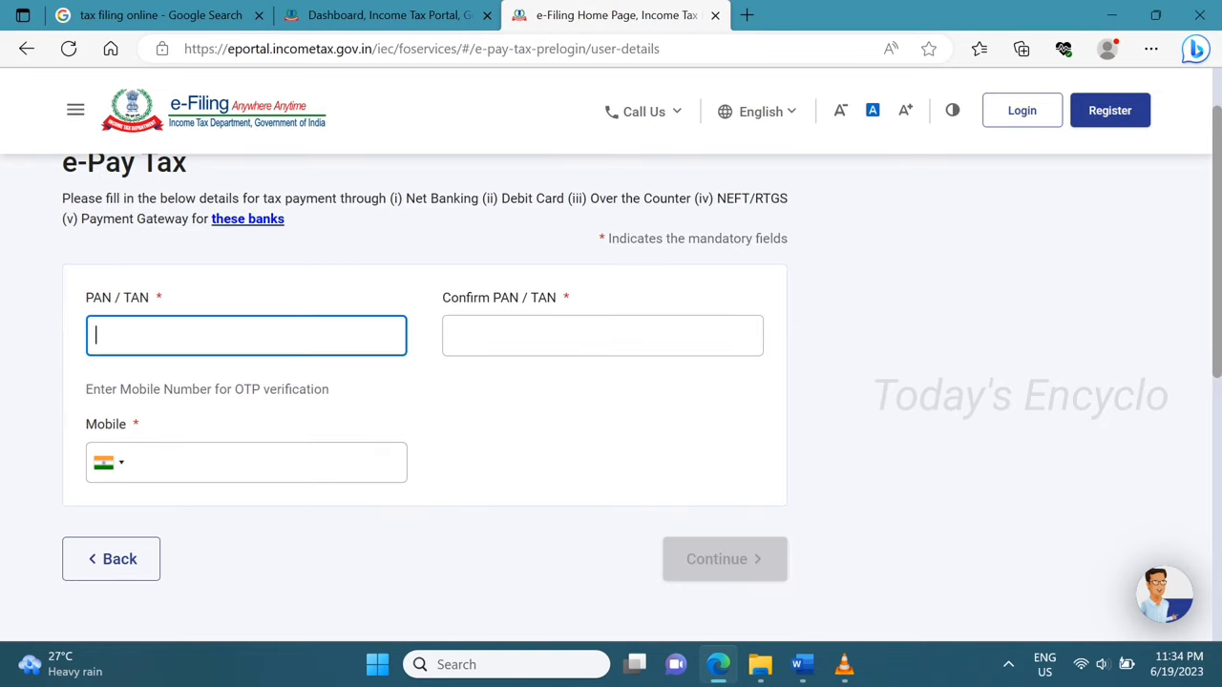
pyautogui.write('AB')
pyautogui.write('•••••••')
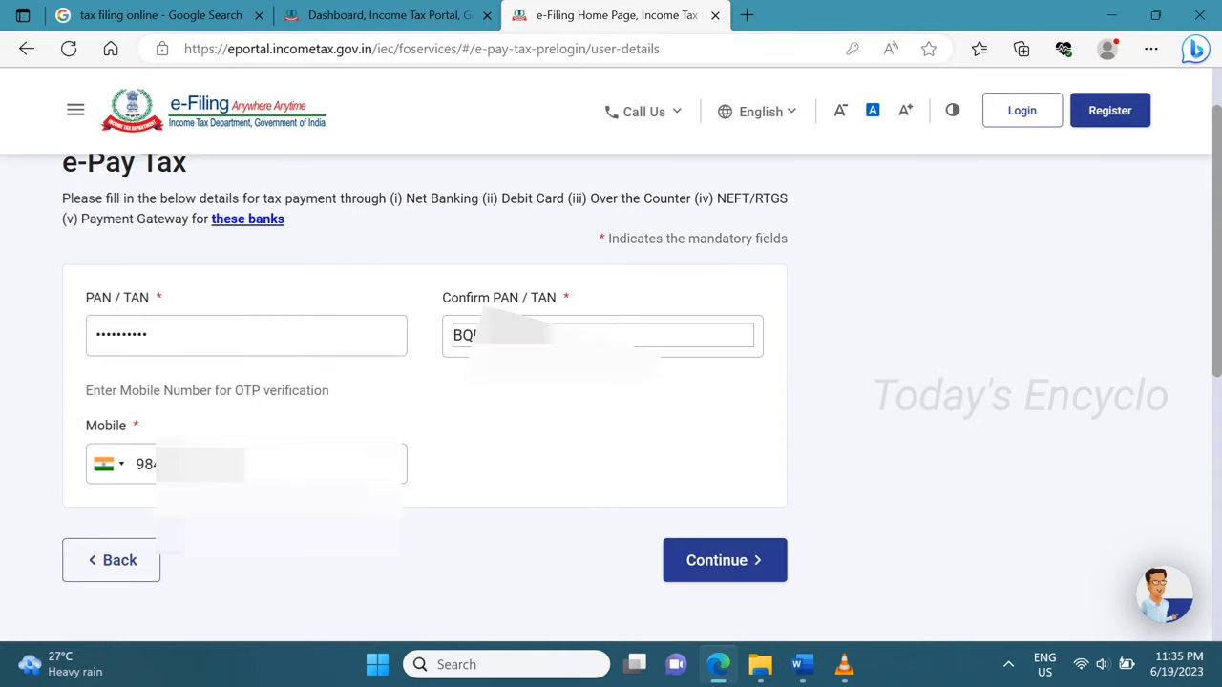
pyautogui.click(725, 560)
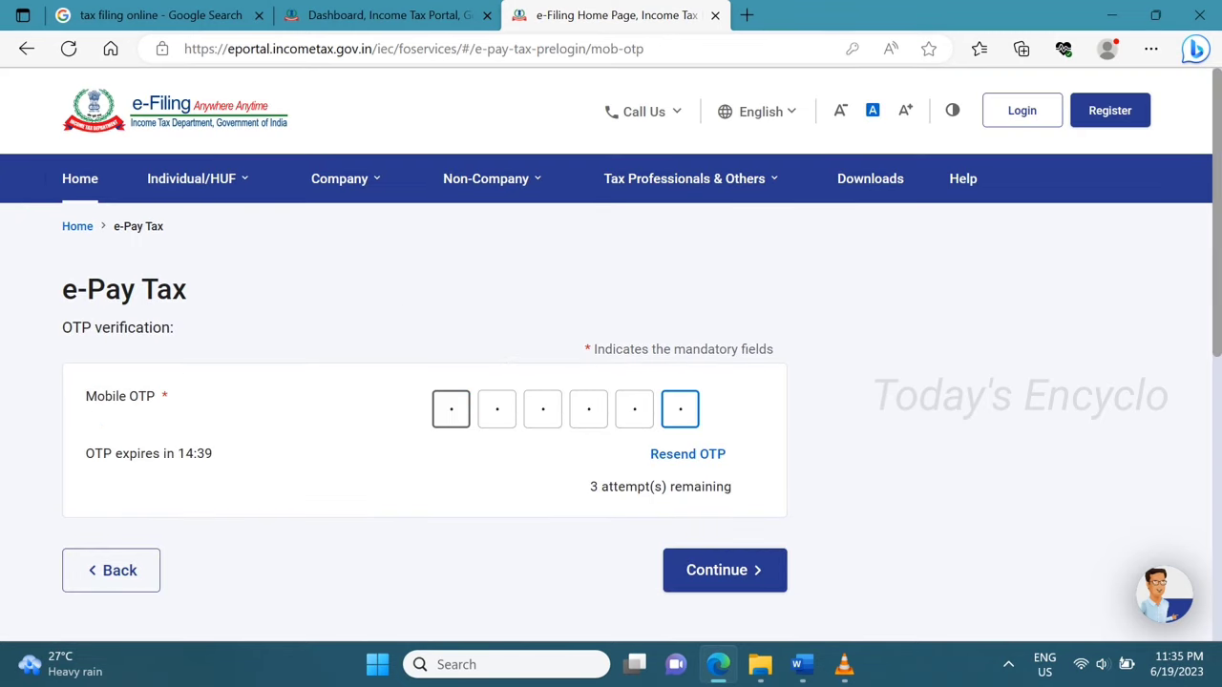
pyautogui.press('Return')
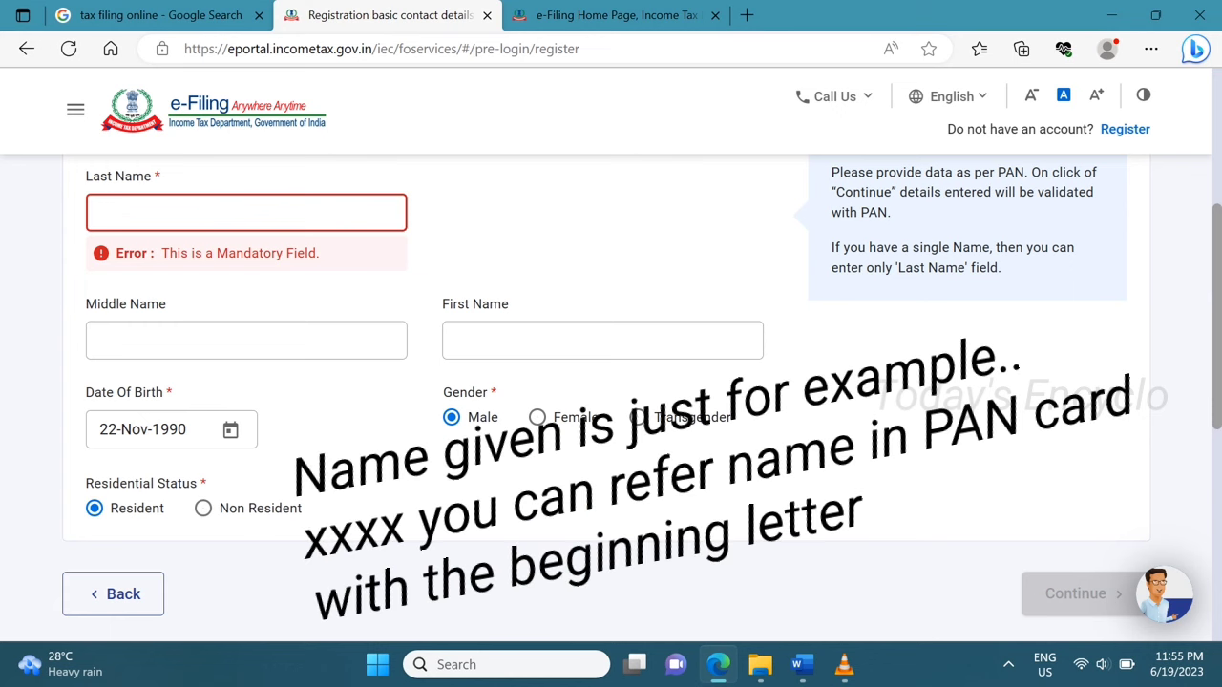
# Fill in the taxpayer's last name and middle name in the registration form, following the parts of the masked name in e-Pay Tax.
pyautogui.write('DHASHHH')
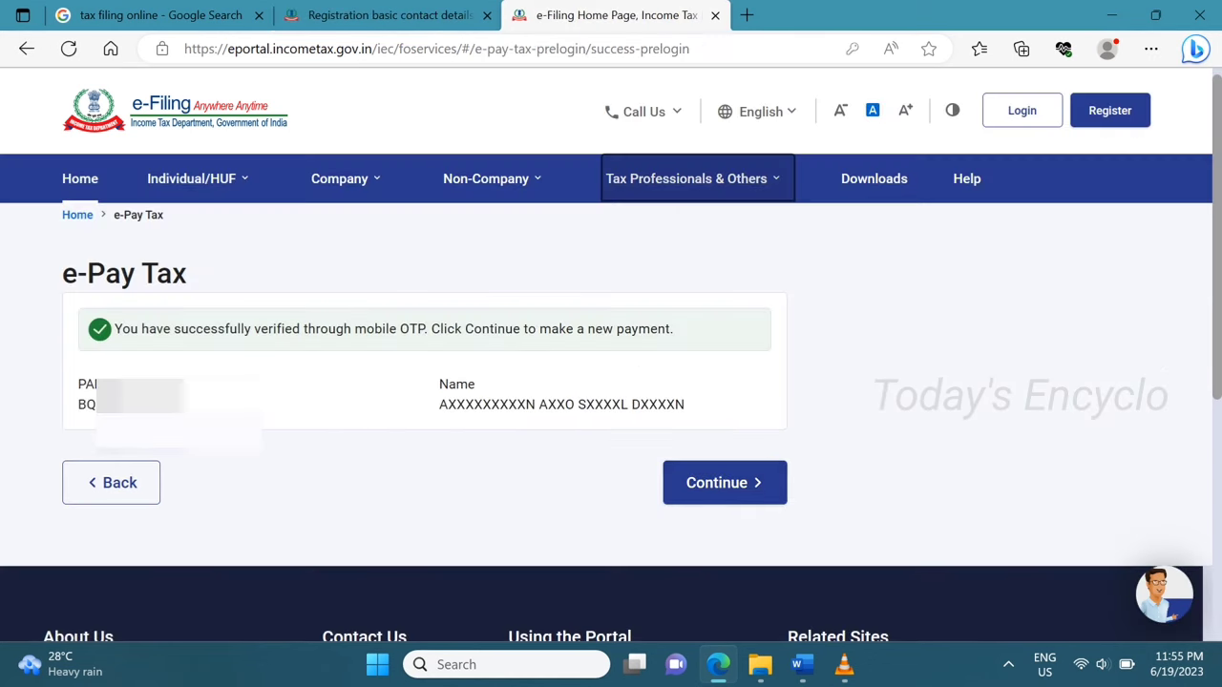
pyautogui.moveTo(538, 405); pyautogui.dragTo(628, 405)
pyautogui.moveTo(485, 179)
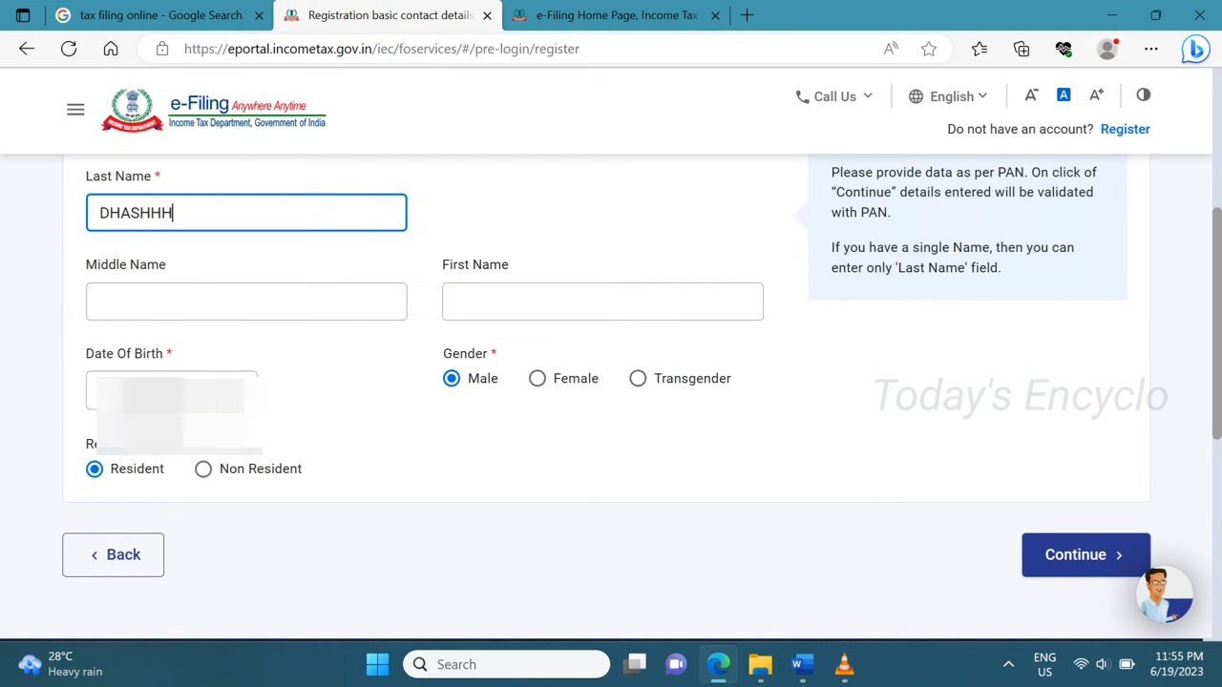
pyautogui.click(246, 302)
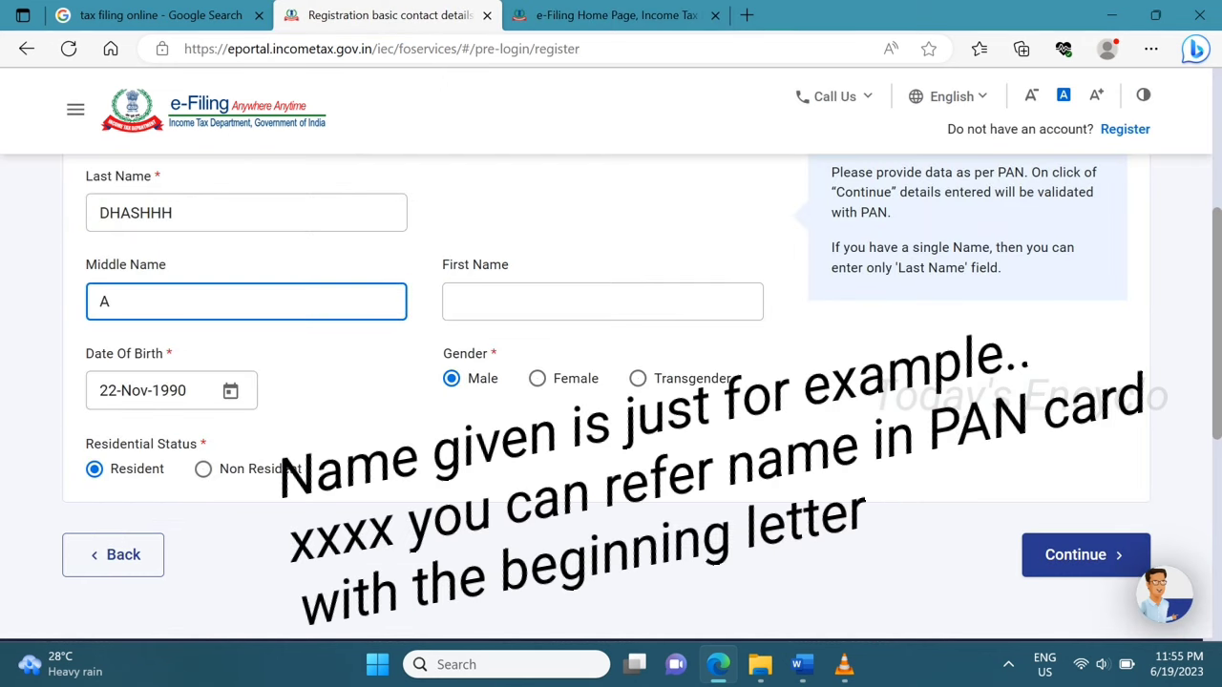
pyautogui.write('ALHJHSHJKJNK')
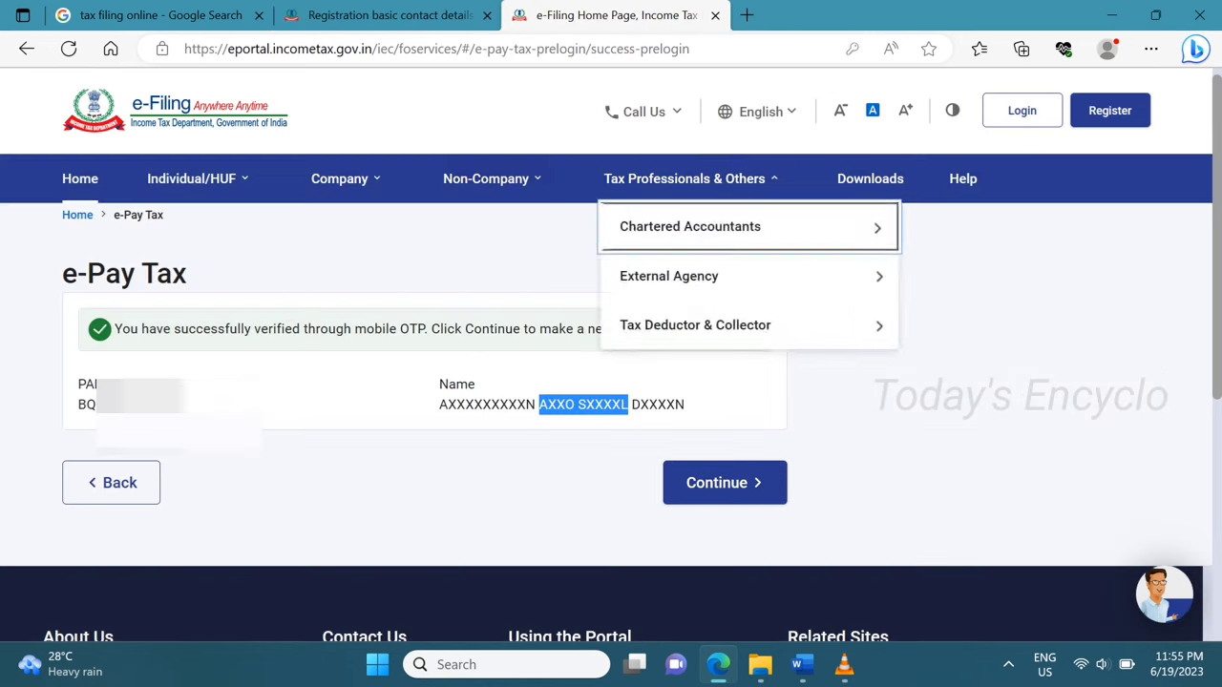
# Check the first part of the masked name in e-Pay Tax and enter the taxpayer's matching first name in the registration form.
pyautogui.doubleClick(502, 404)
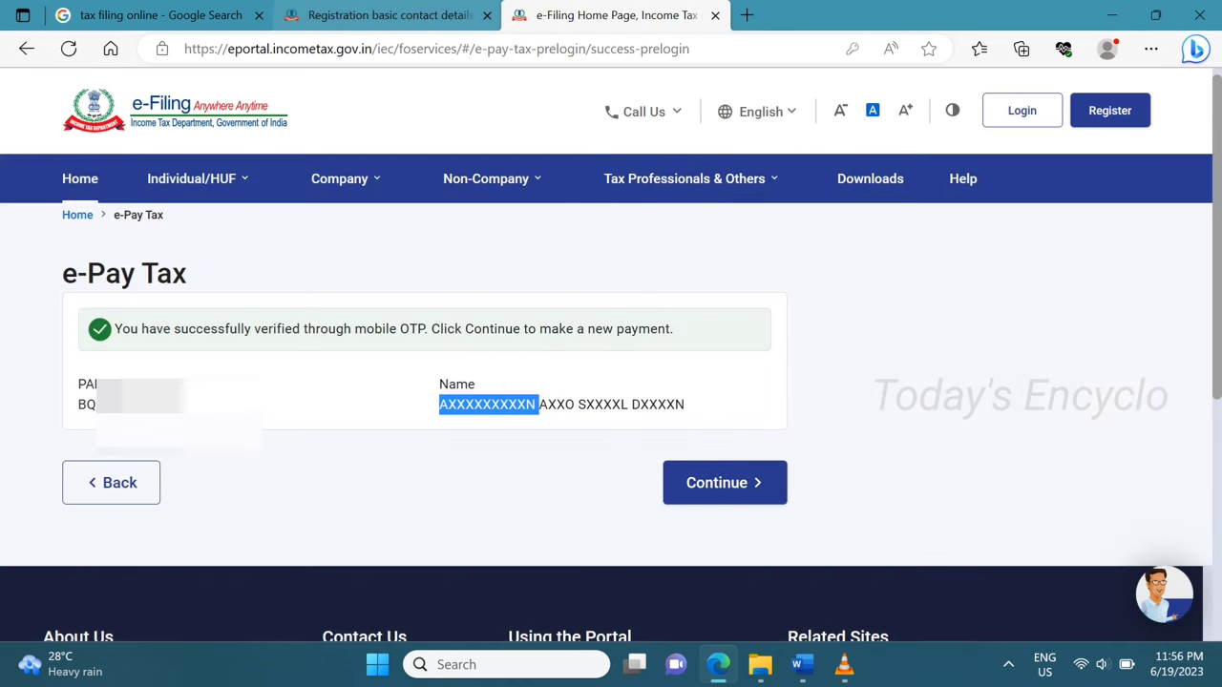
pyautogui.click(390, 15)
pyautogui.click(602, 302)
pyautogui.write('AMAGF')
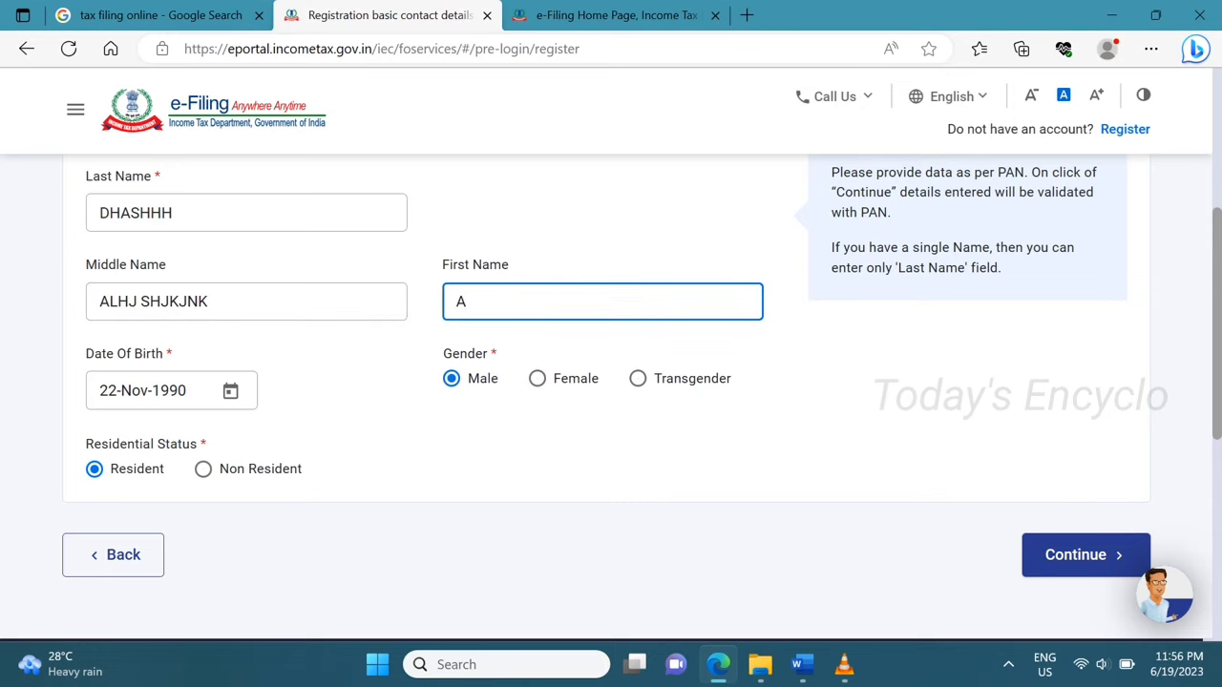
pyautogui.write('GDDDD')
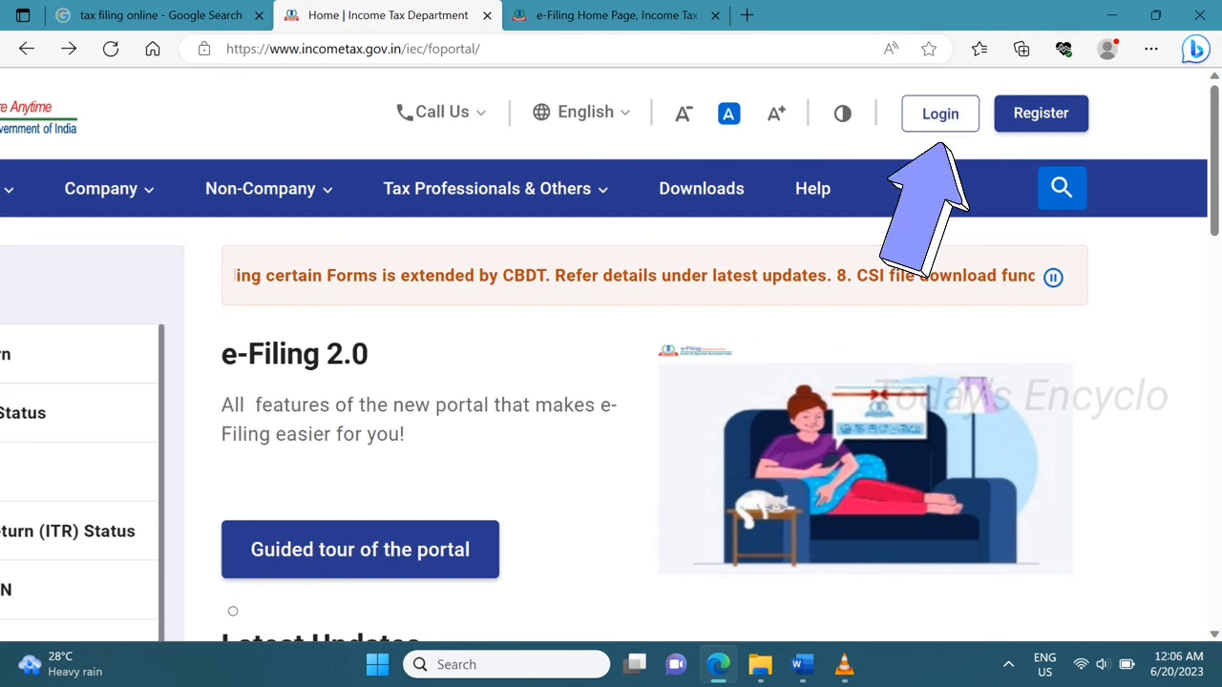
# Open the login page of the e-Filing portal from its home page and view the User ID options.
pyautogui.scroll(-3, 895, 167)
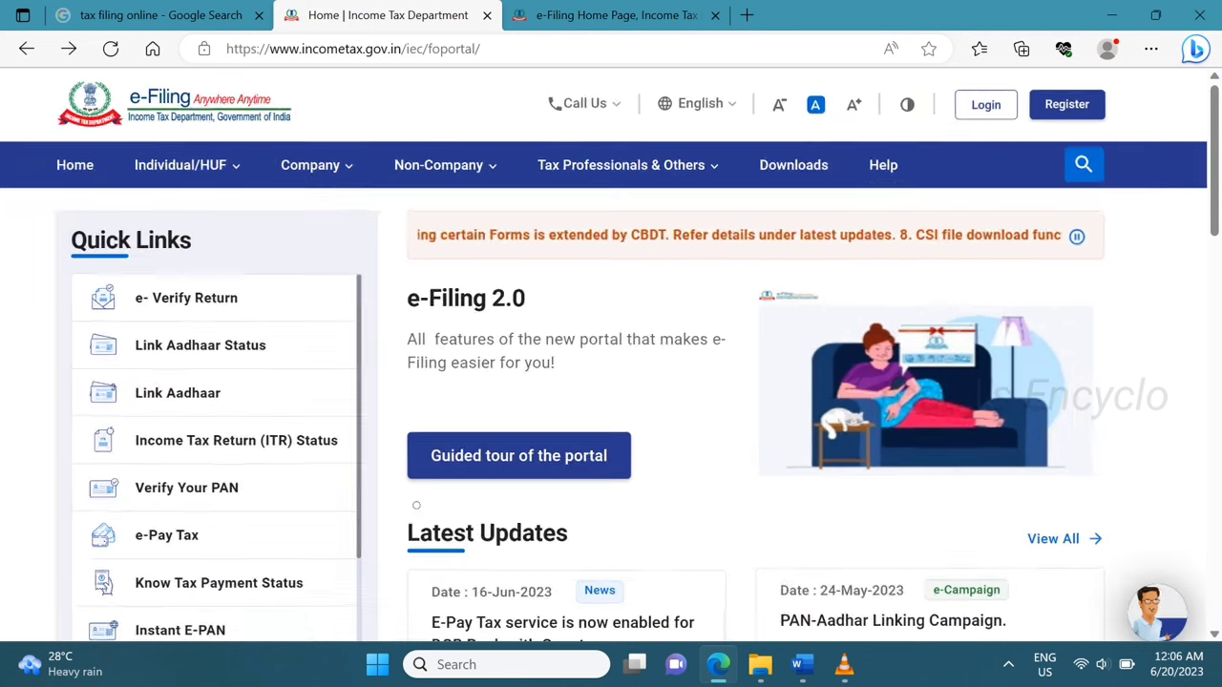
pyautogui.click(993, 103)
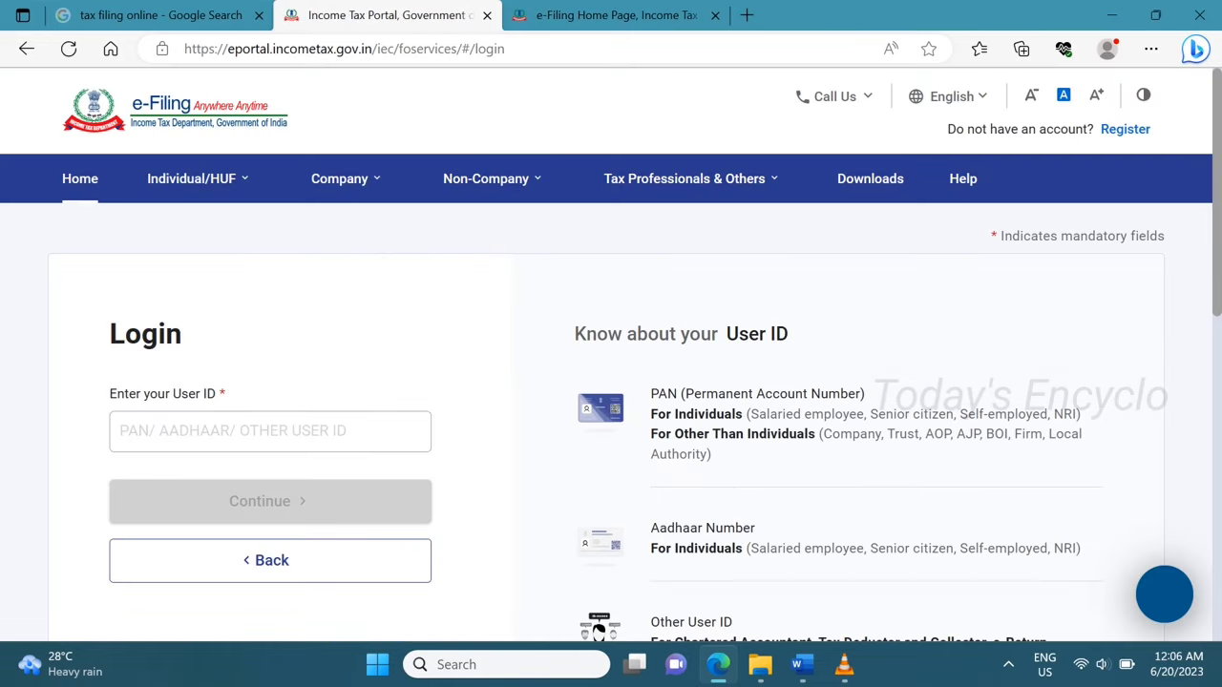
pyautogui.scroll(-1, 611, 420)
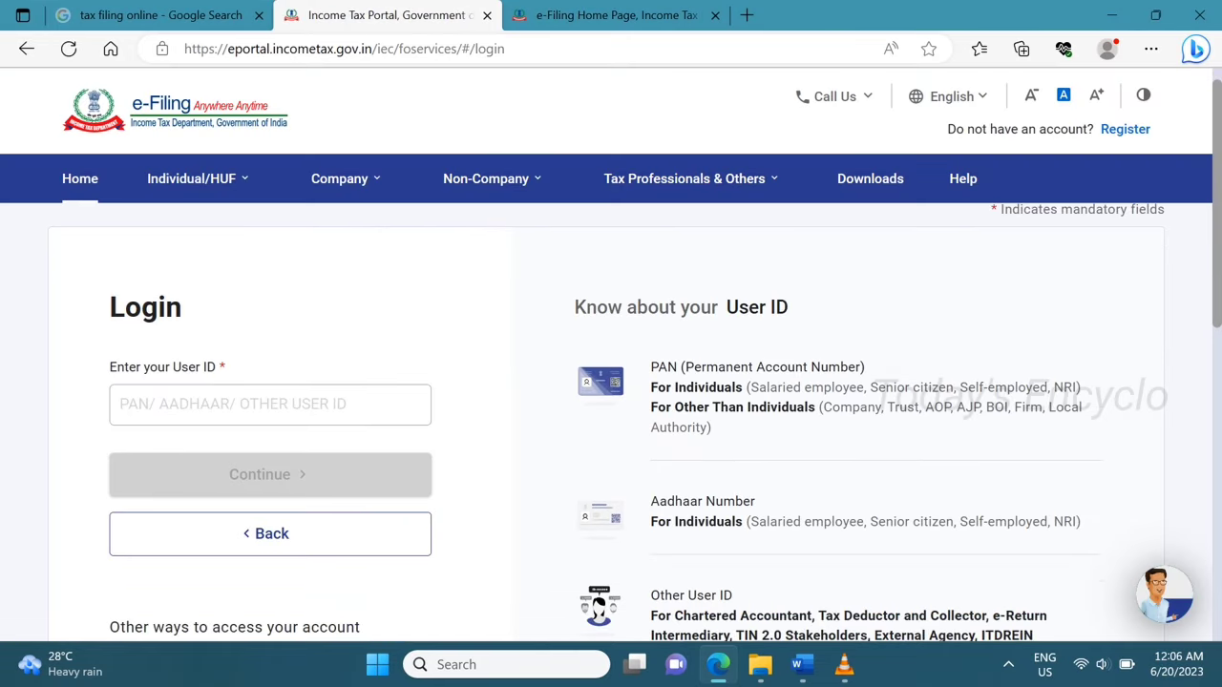
pyautogui.scroll(1, 611, 420)
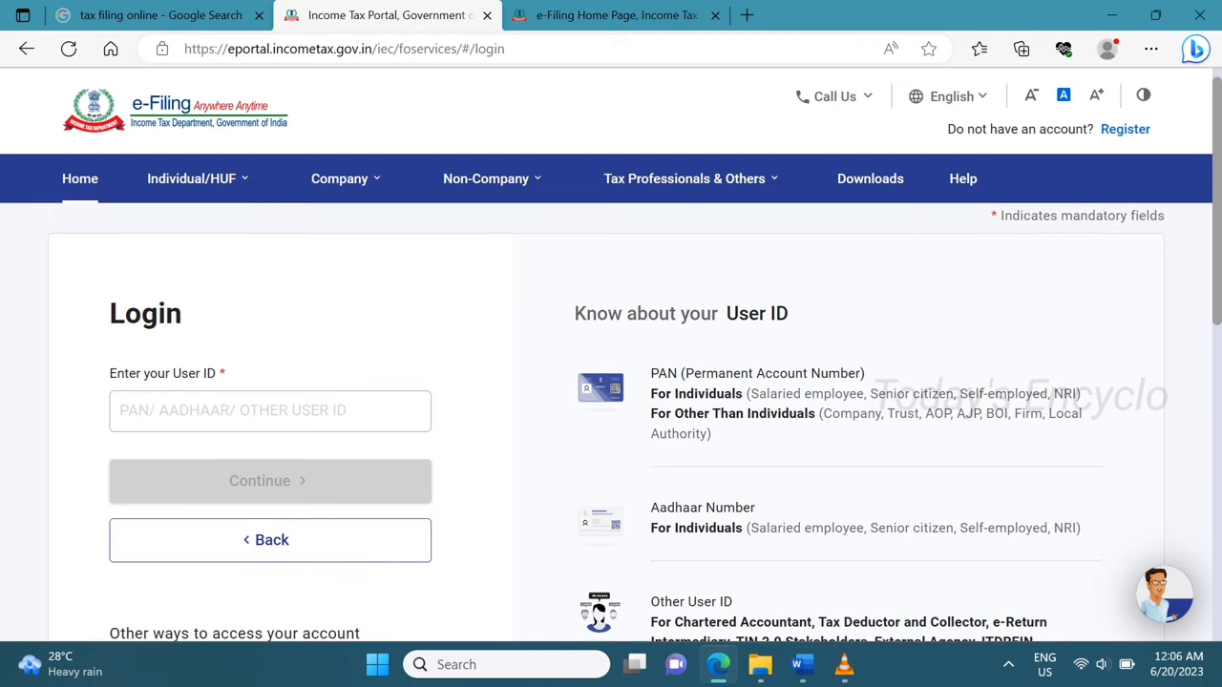